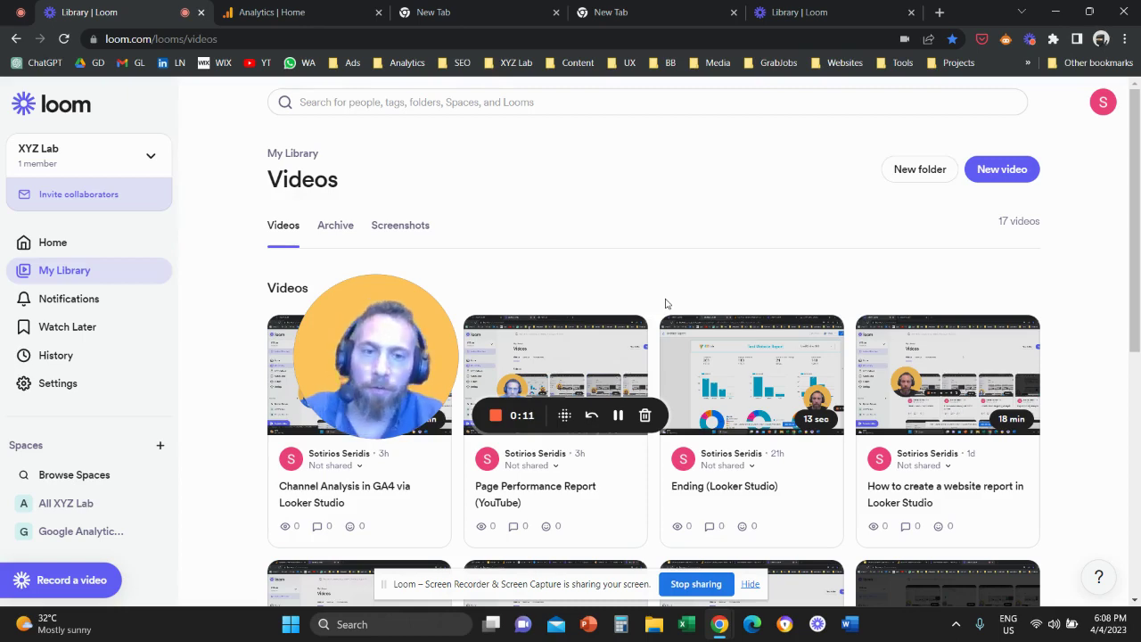
- From the Analytics home page, open Advertising > Attribution > Conversion paths to see the touchpoint channel charts
left_click(293, 7)
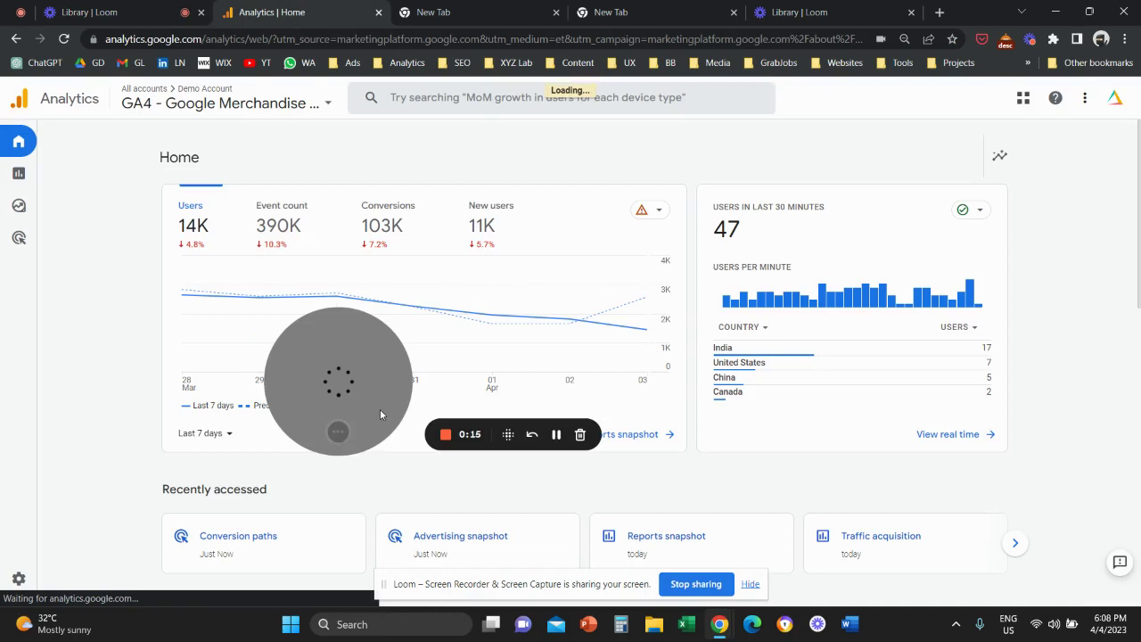
left_click_drag(363, 384, 237, 222)
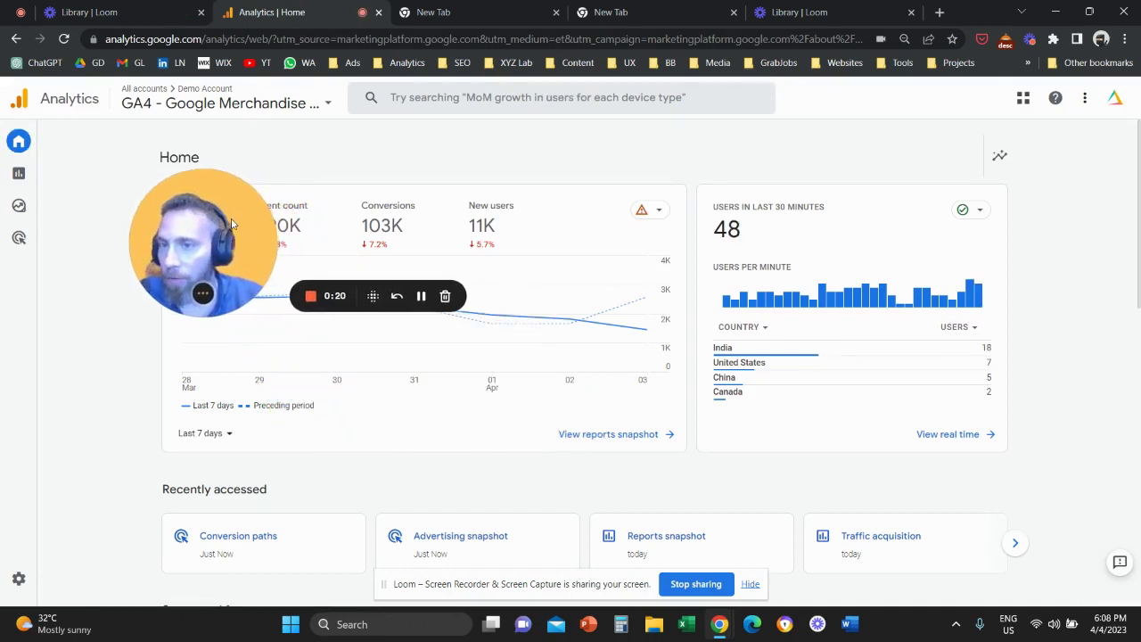
left_click(28, 241)
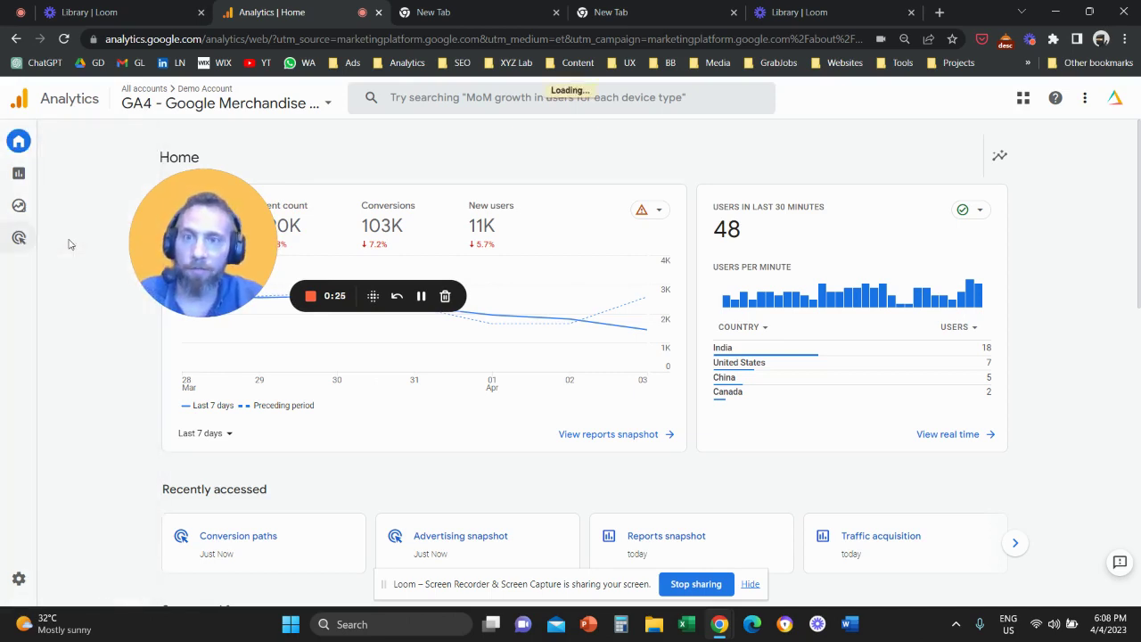
left_click_drag(180, 242, 274, 271)
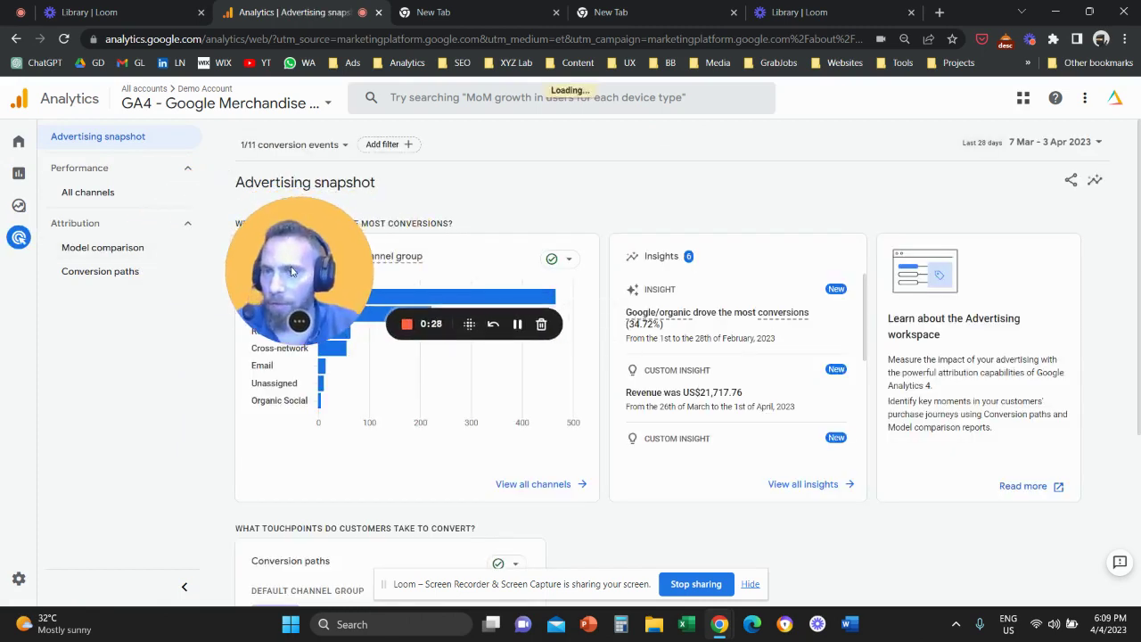
left_click(116, 277)
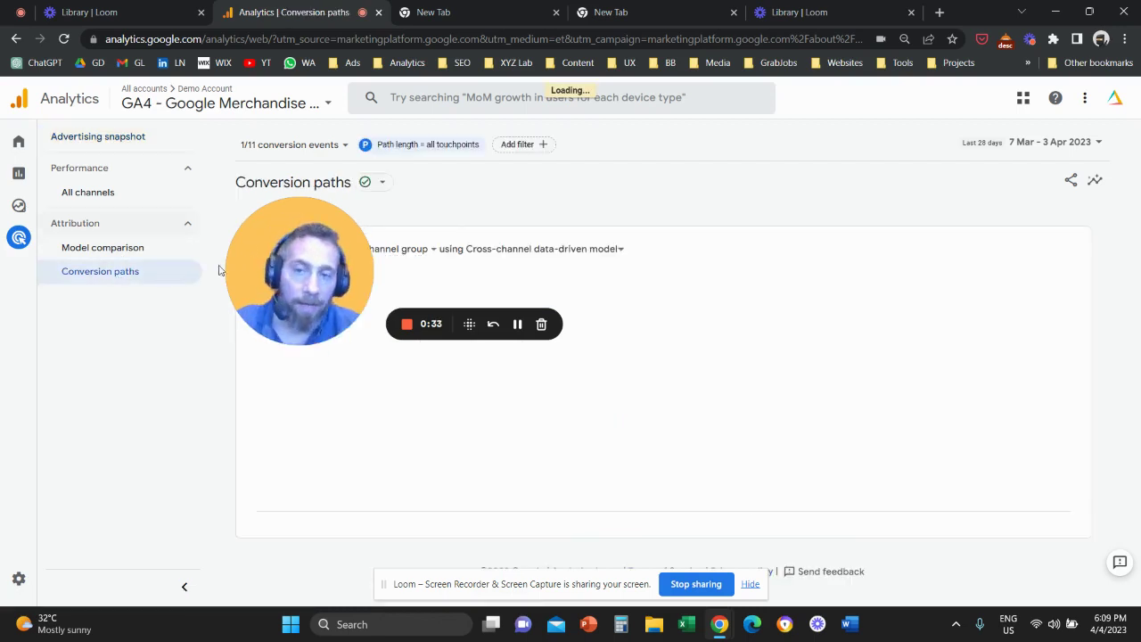
left_click_drag(312, 262, 451, 231)
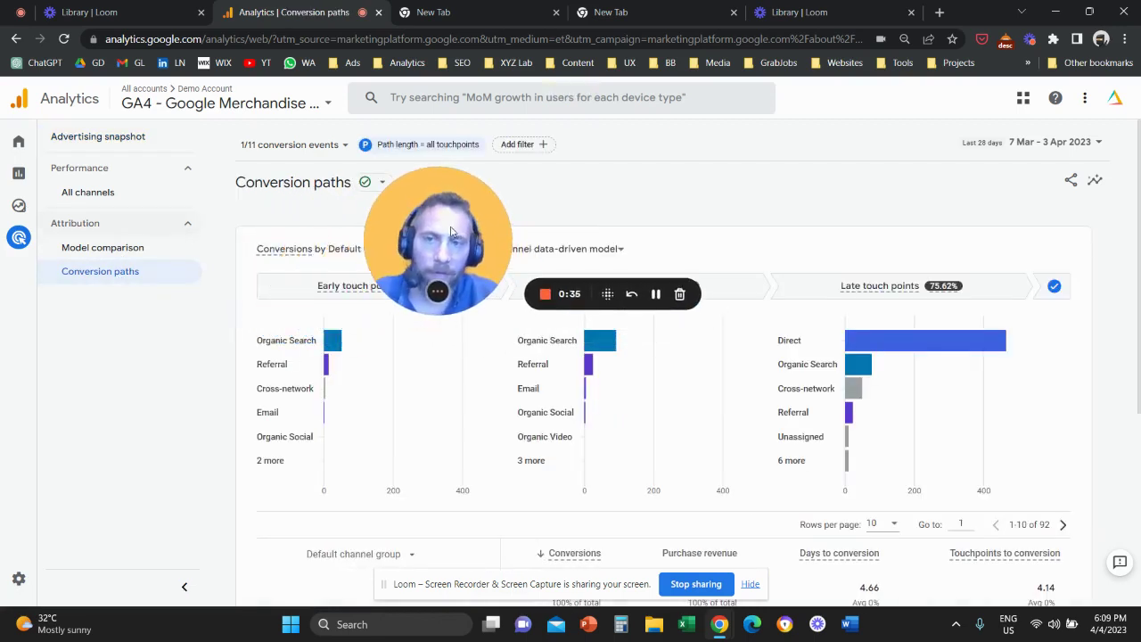
left_click(324, 152)
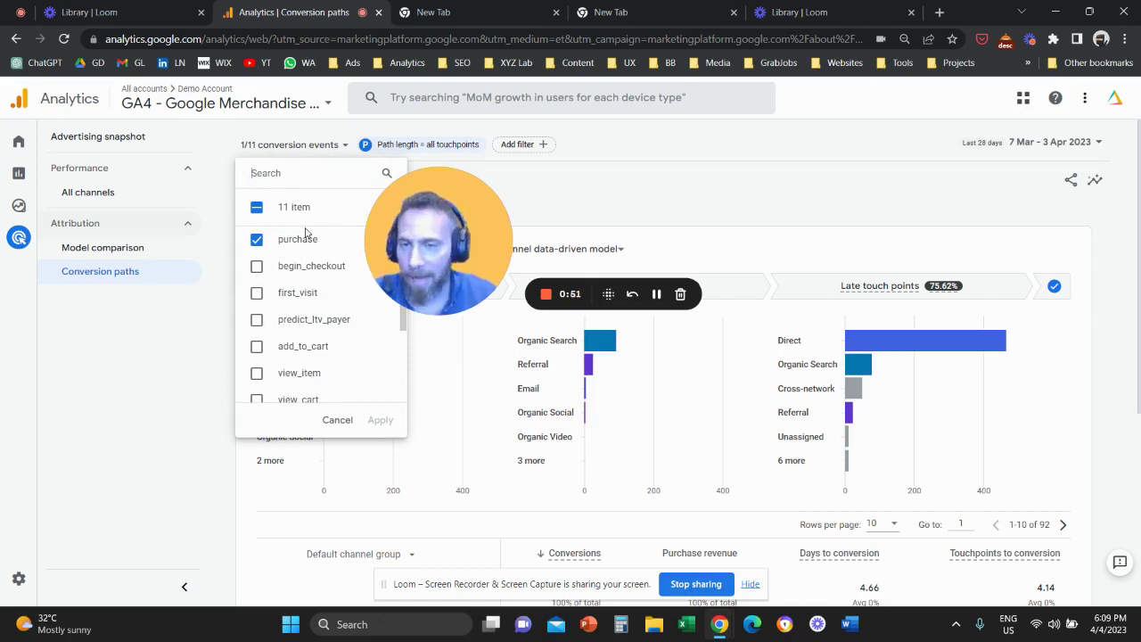
left_click(257, 207)
left_click(257, 207)
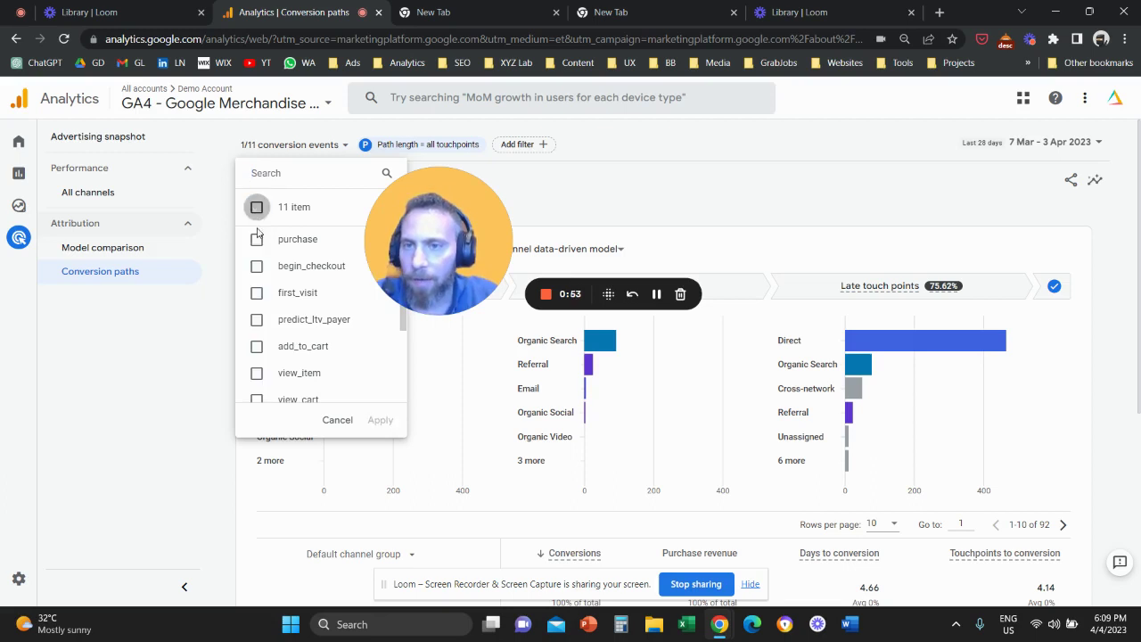
left_click(259, 241)
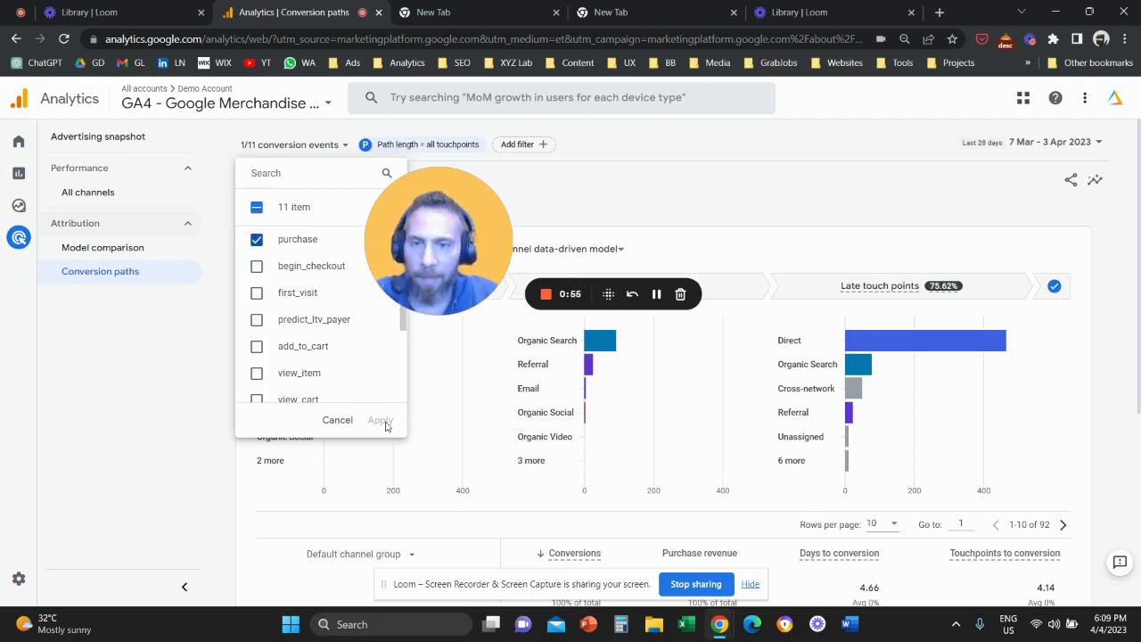
left_click(555, 170)
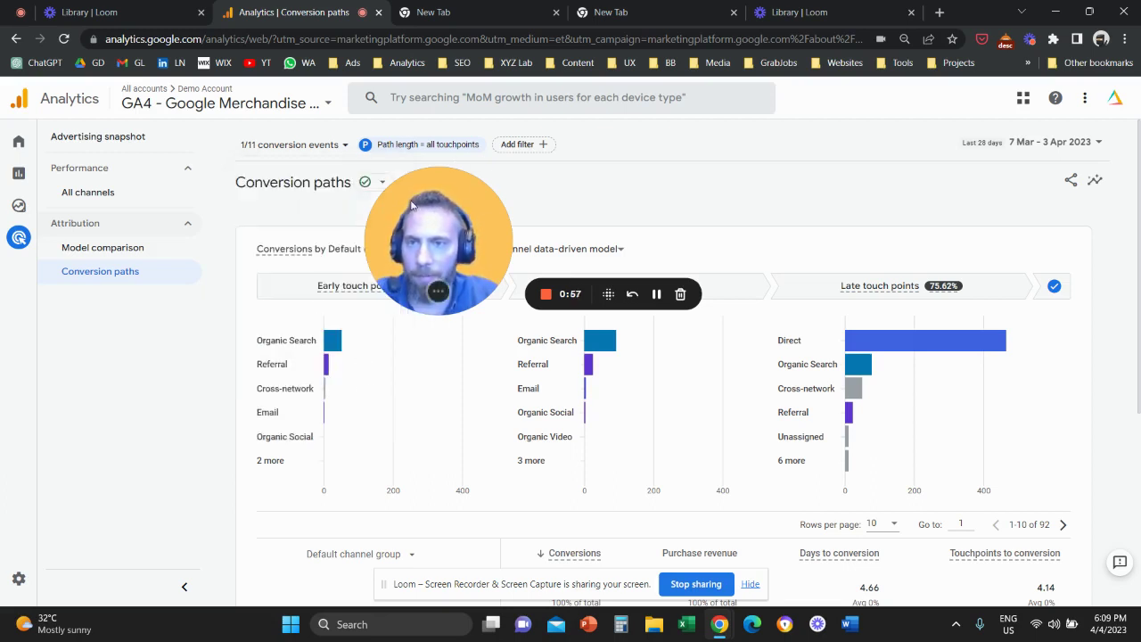
left_click(294, 145)
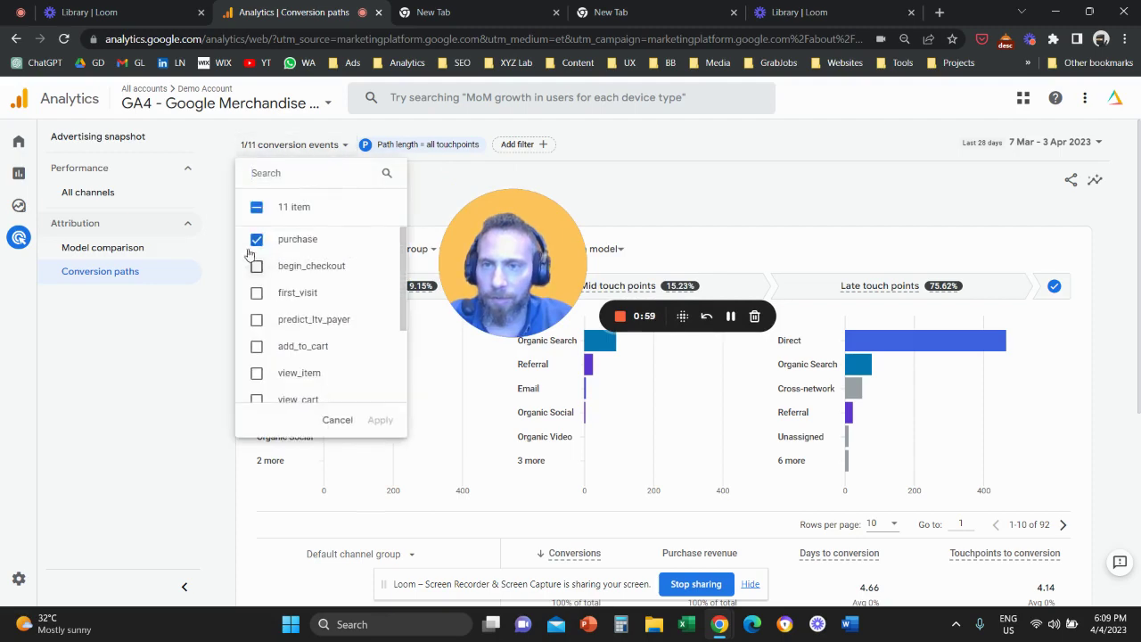
left_click(401, 223)
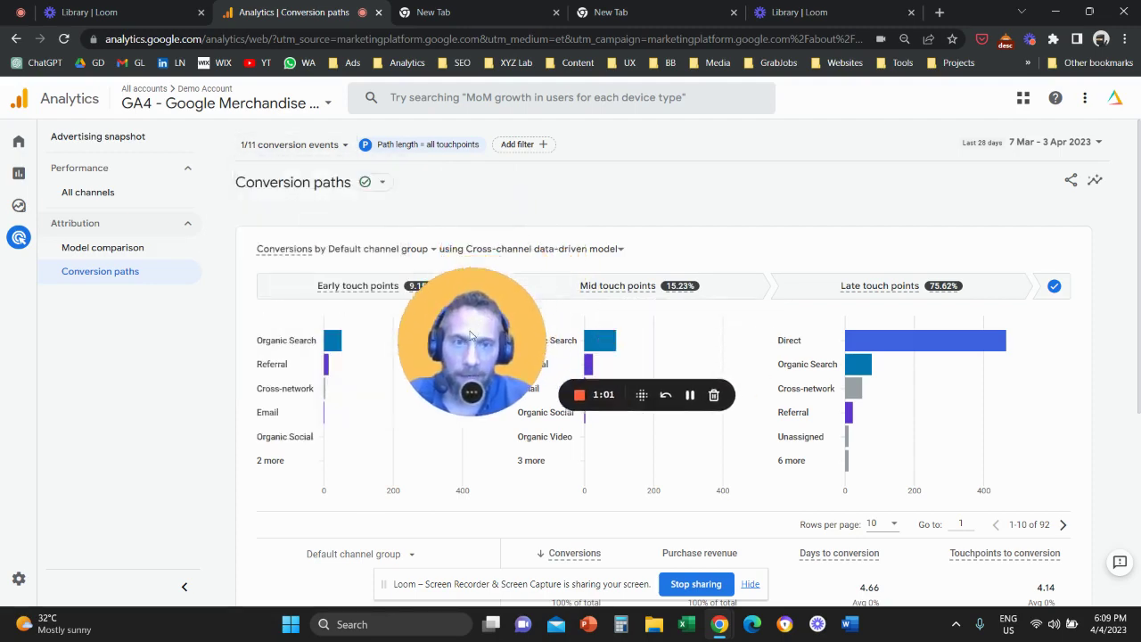
- Scroll to the paths table, keep it grouped by Default channel group, and highlight Direct in row 1
scroll(320, 365, "down", 3)
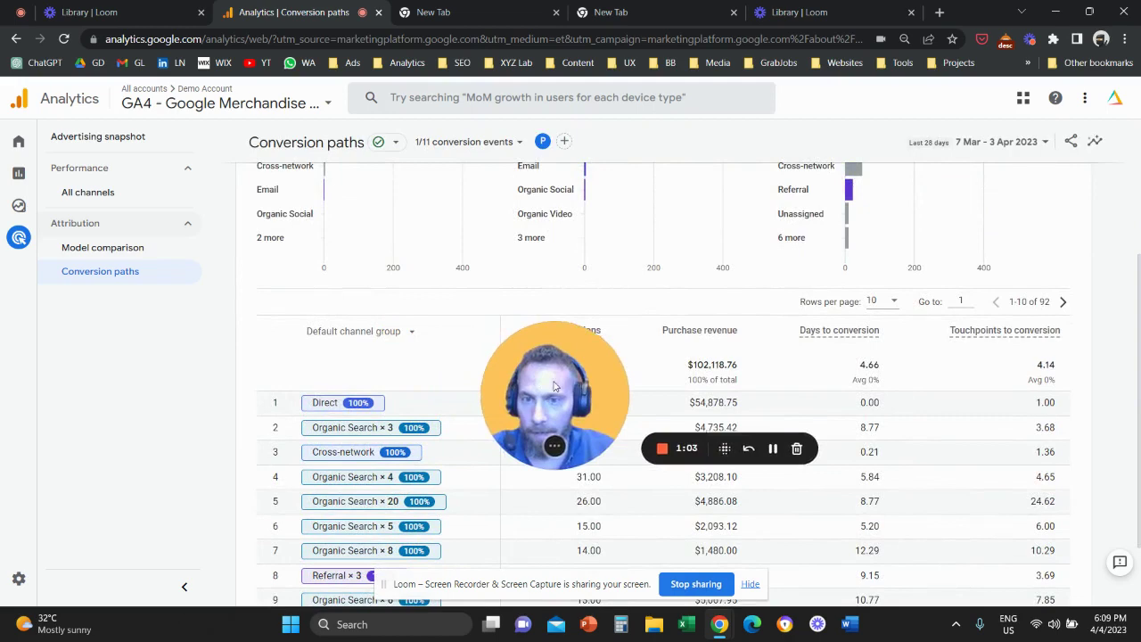
scroll(446, 392, "down", 1)
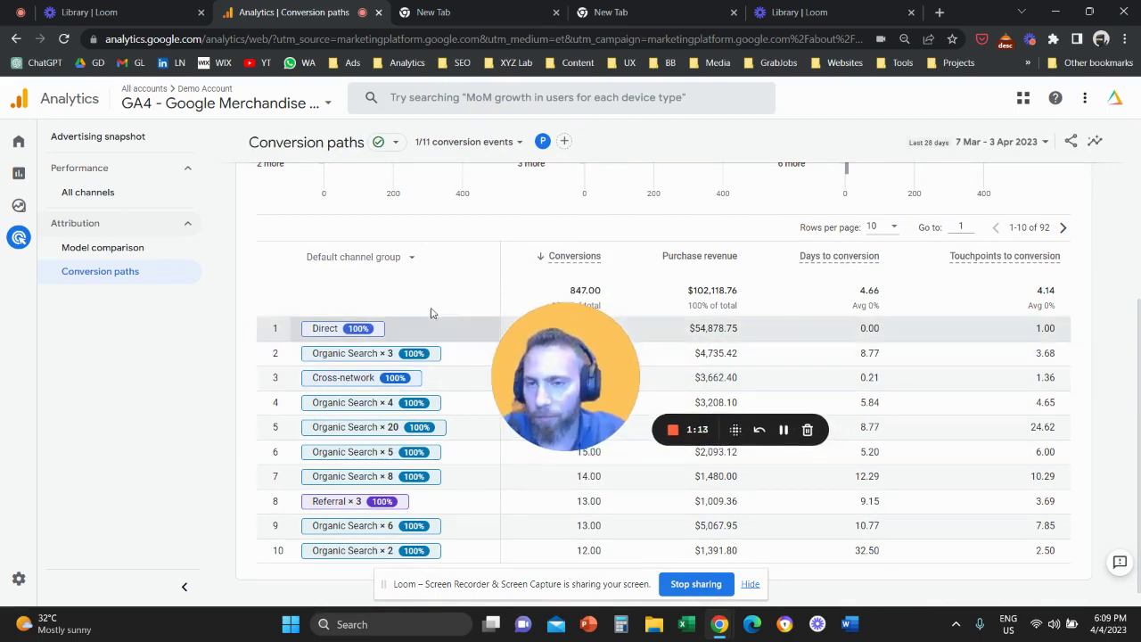
left_click(407, 259)
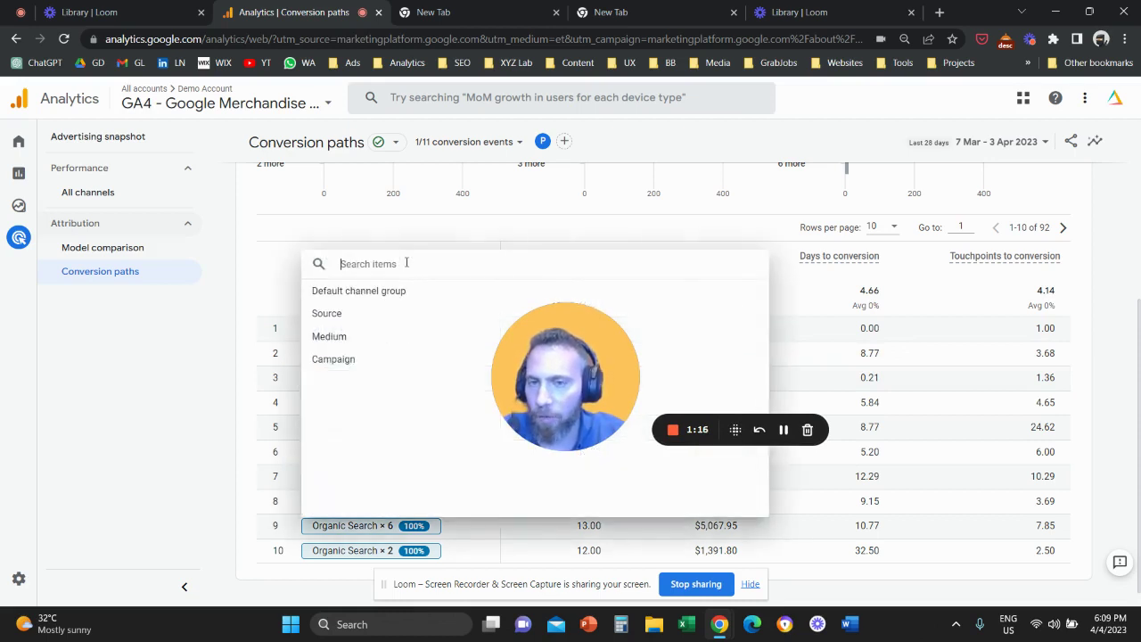
left_click(250, 284)
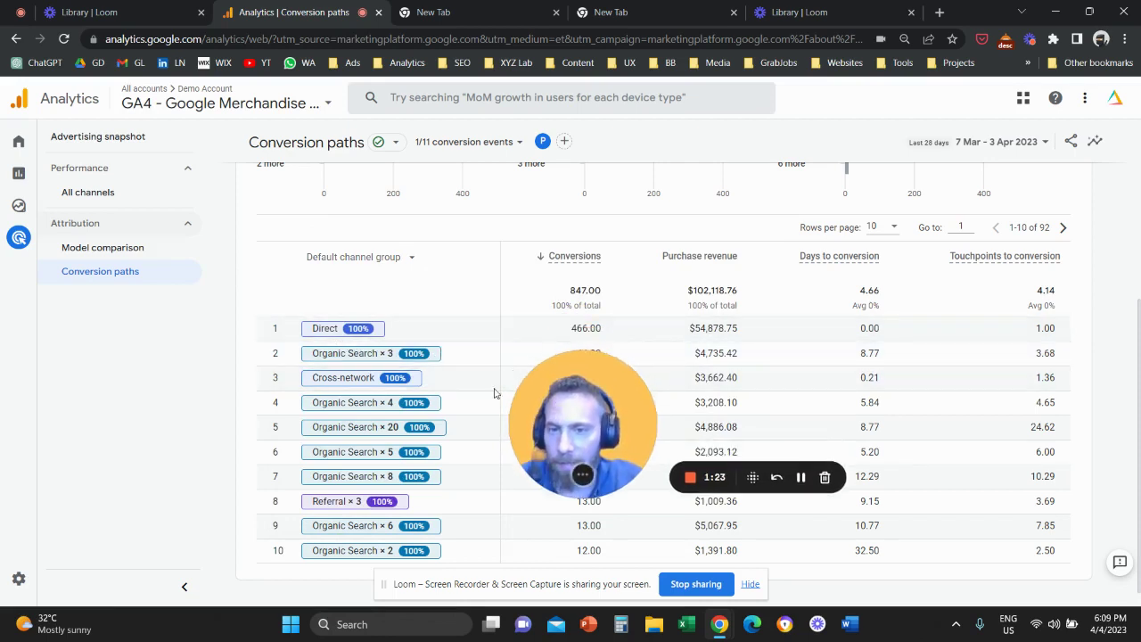
left_click_drag(311, 328, 350, 329)
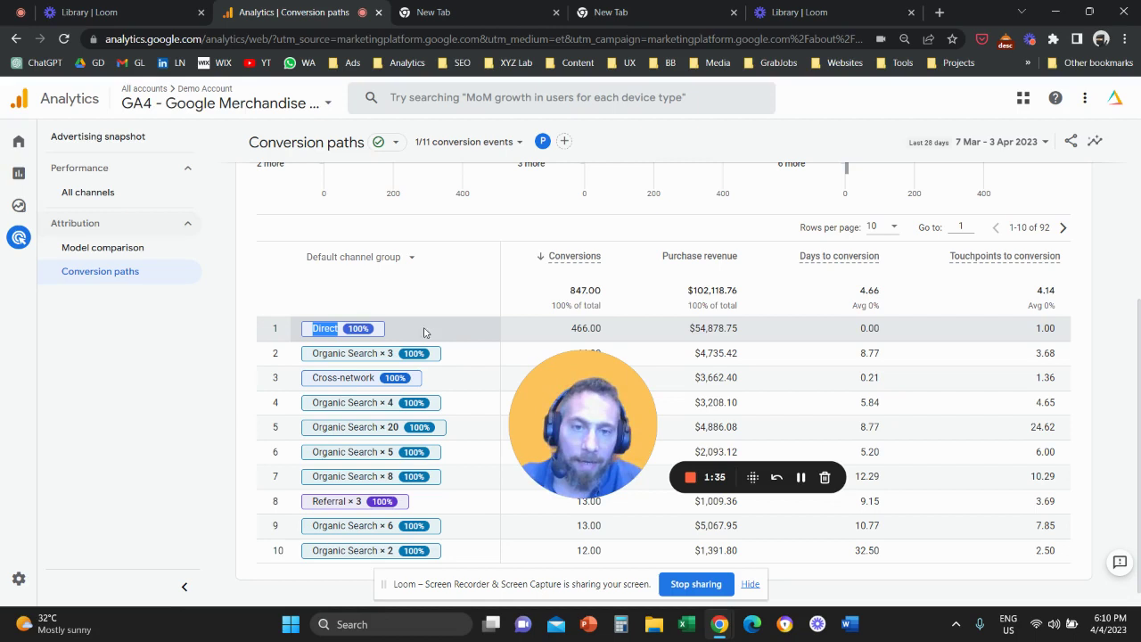
- Highlight row 1's 466.00 conversions, then row 2's Organic Search × 3 path and its values
left_click(593, 330)
double_click(591, 329)
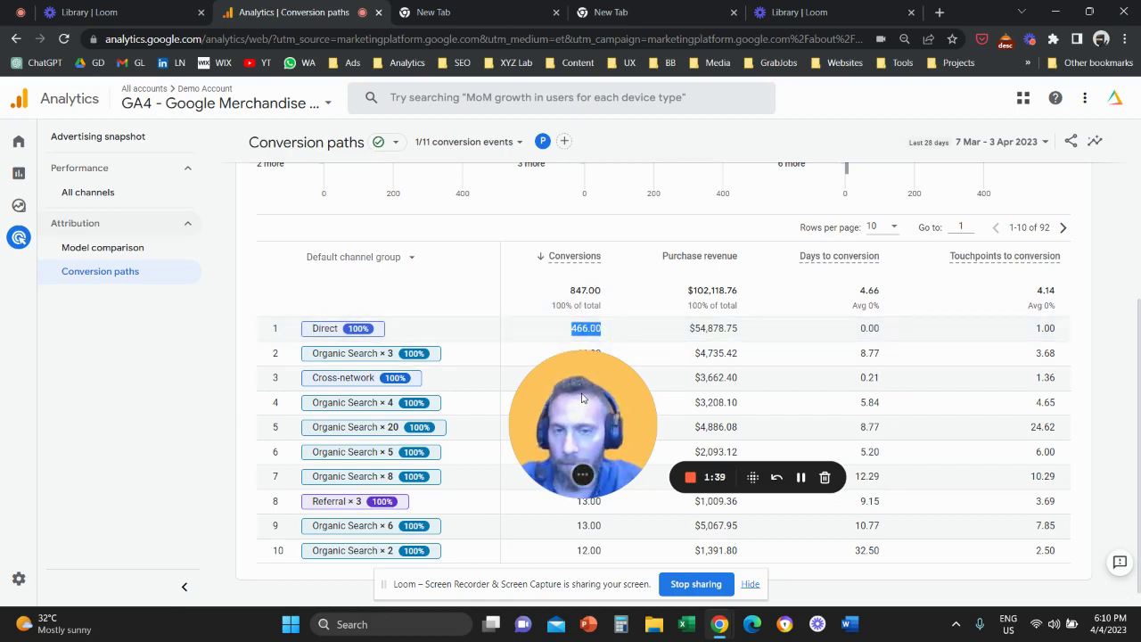
left_click(352, 331)
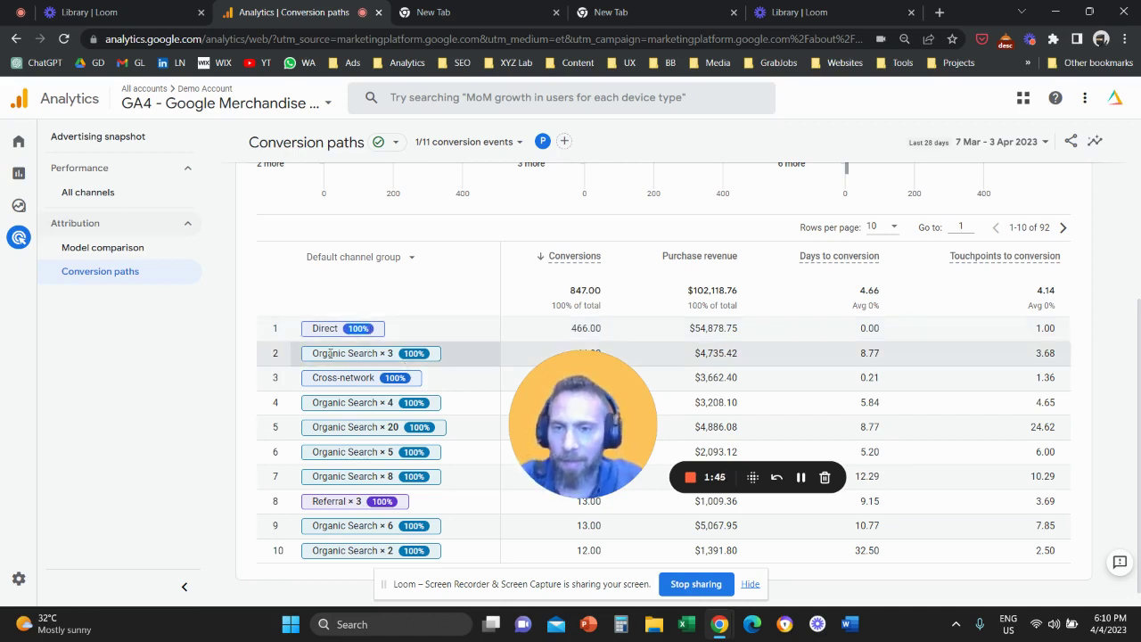
left_click_drag(314, 352, 391, 353)
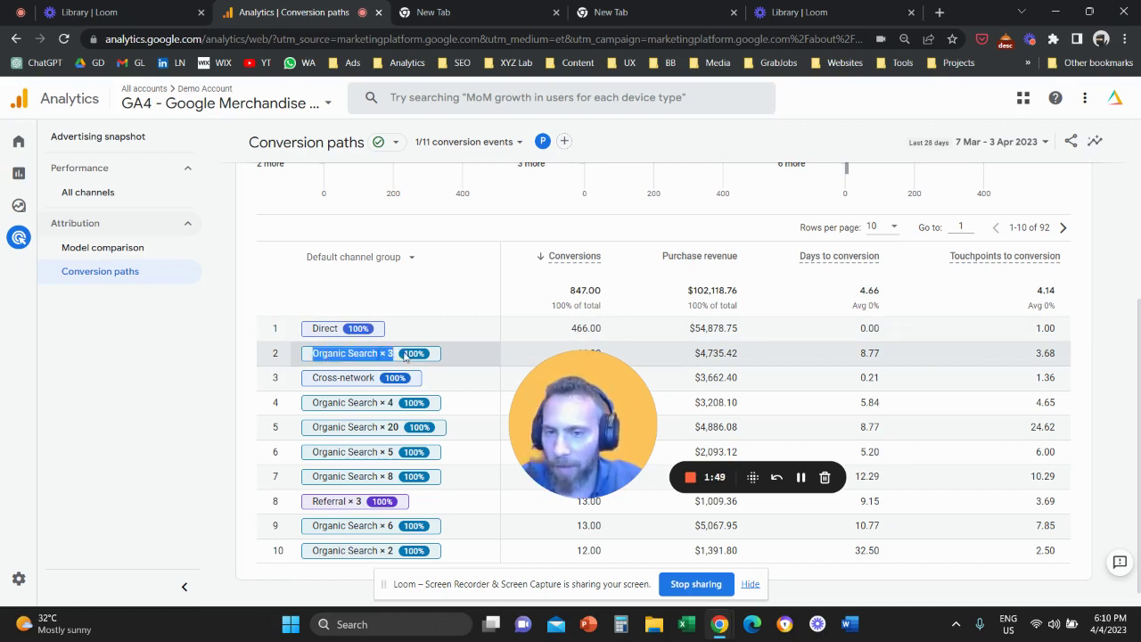
left_click(406, 355)
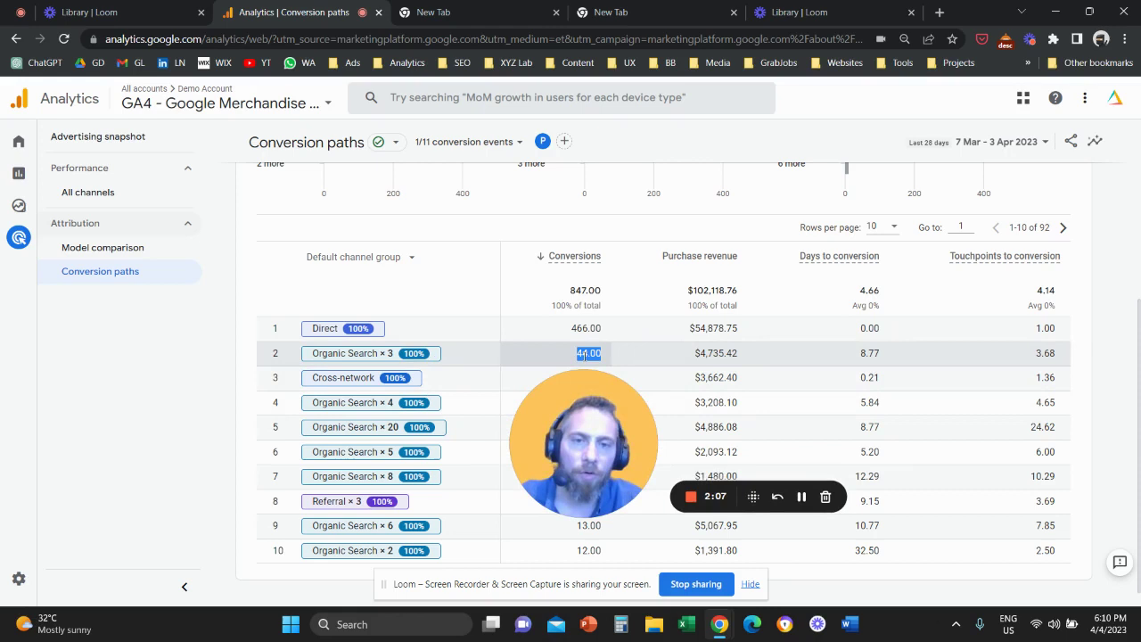
left_click(424, 357)
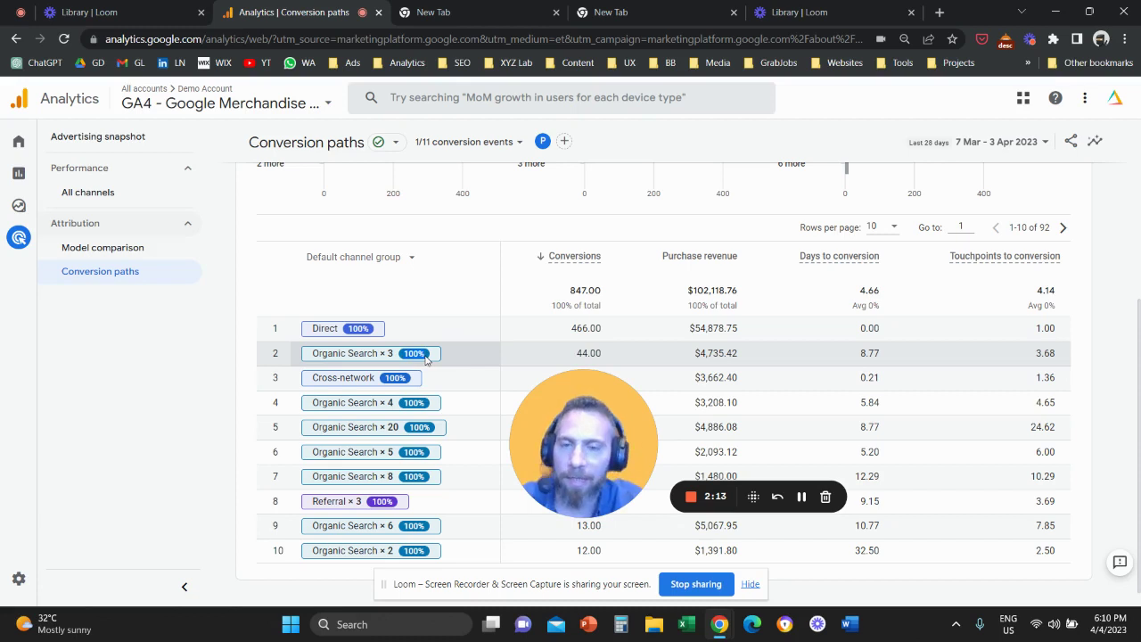
triple_click(329, 353)
- Show 250 rows per page and scroll through all 92 paths, including multi-channel ones
left_click(898, 227)
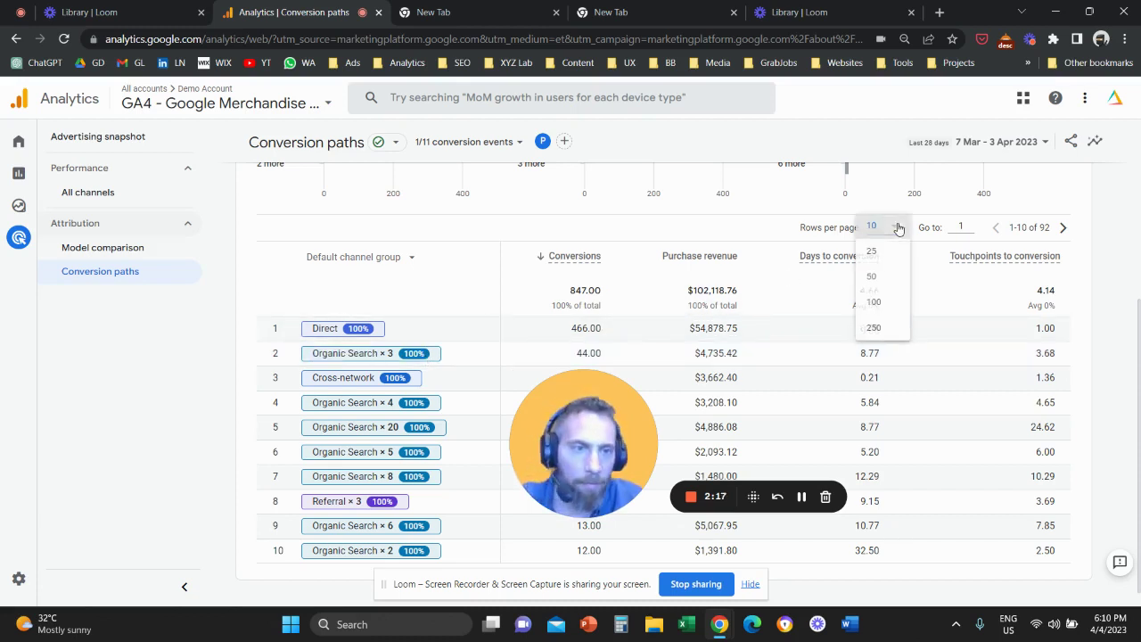
left_click(883, 327)
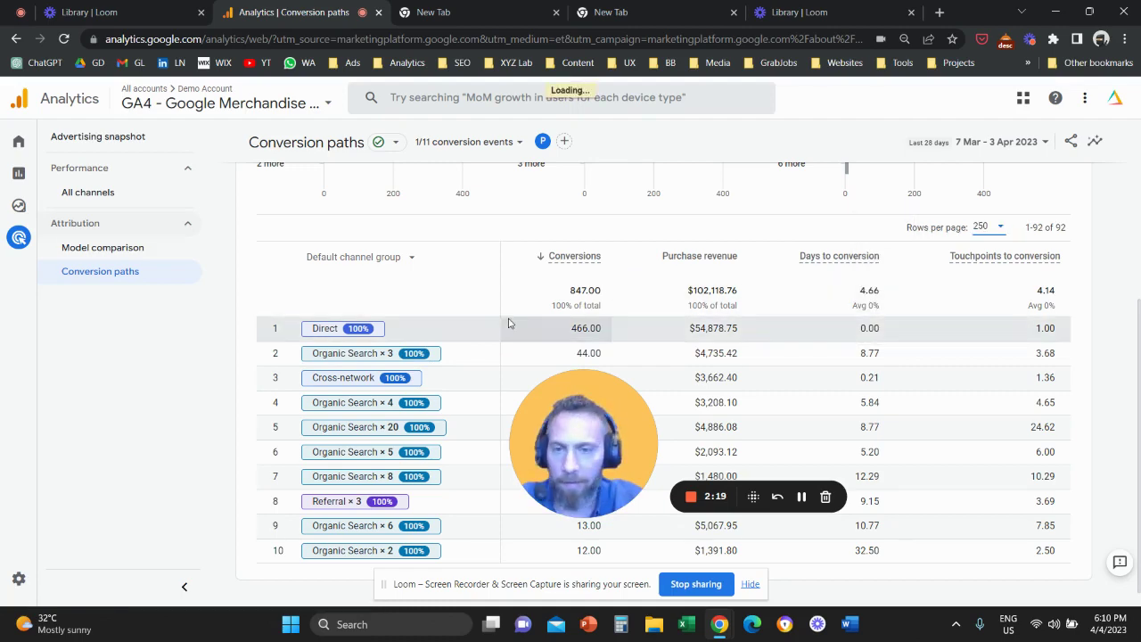
scroll(399, 381, "down", 1)
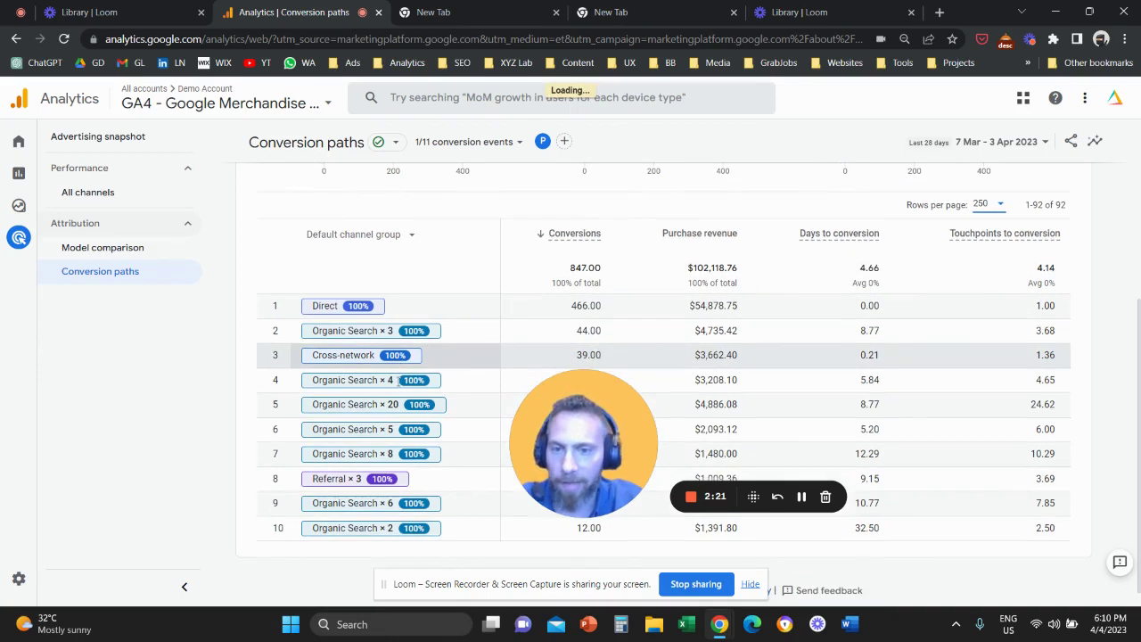
scroll(441, 371, "down", 5)
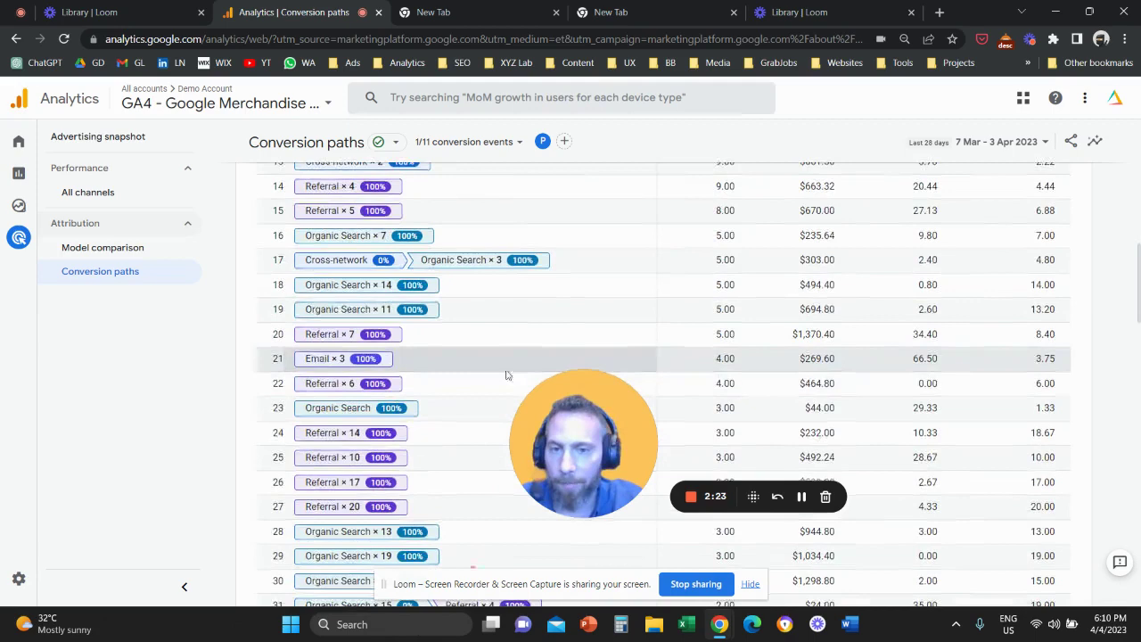
left_click_drag(584, 447, 596, 408)
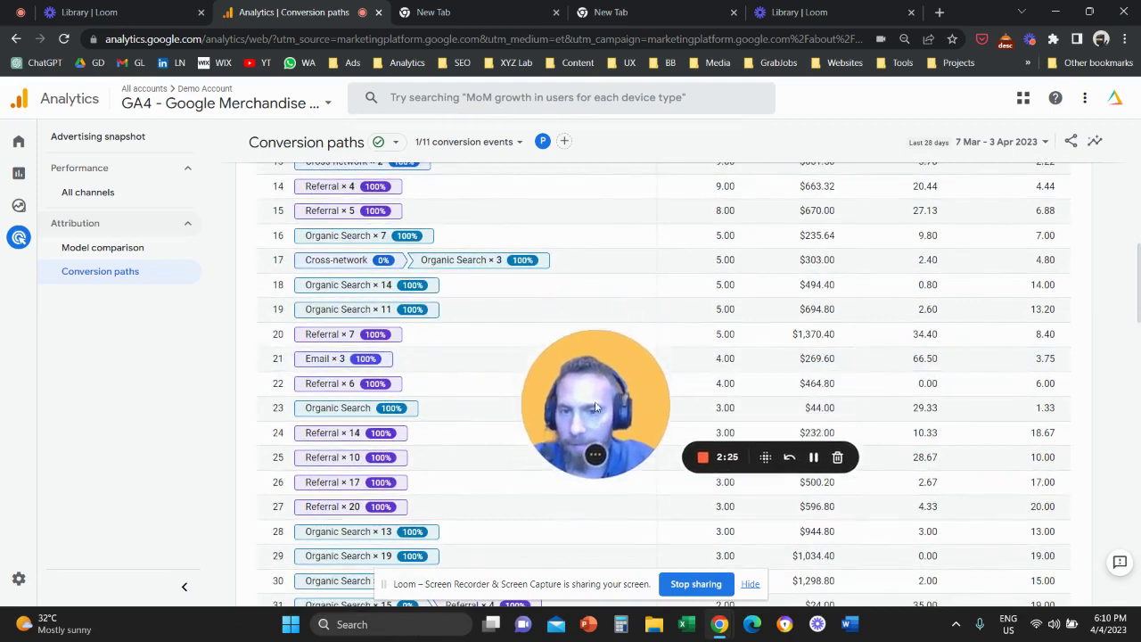
scroll(481, 372, "down", 3)
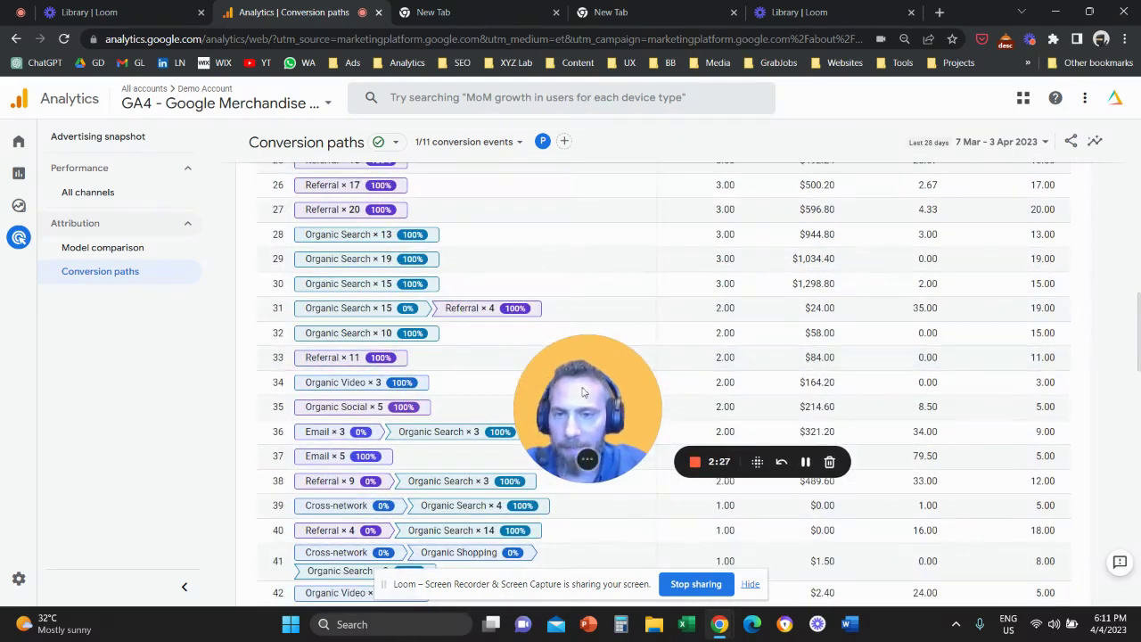
double_click(277, 308)
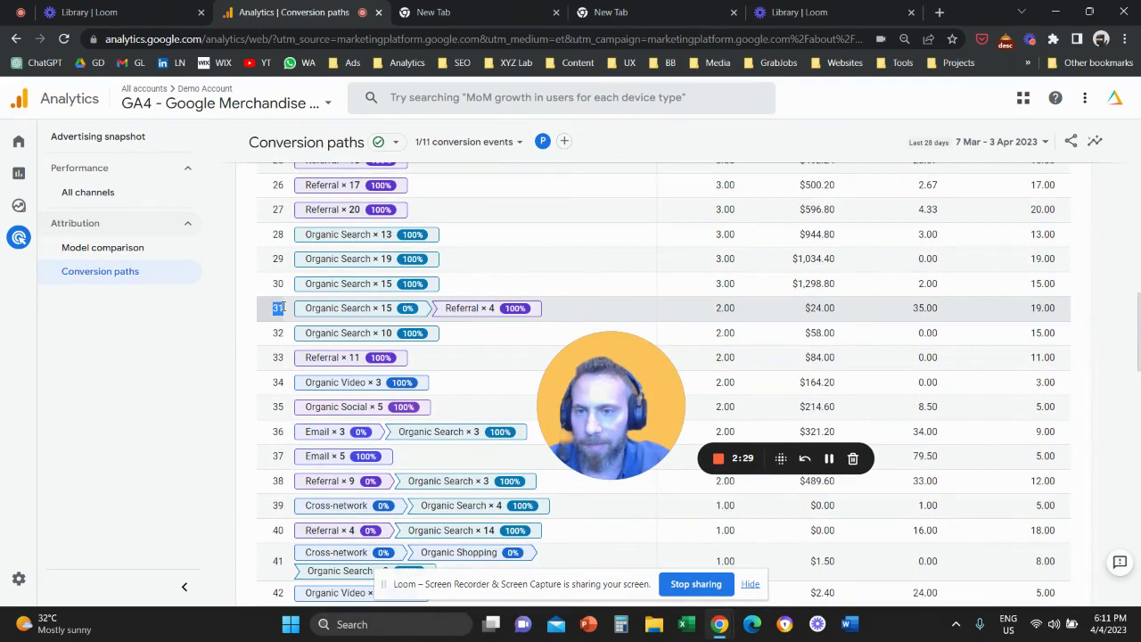
triple_click(355, 307)
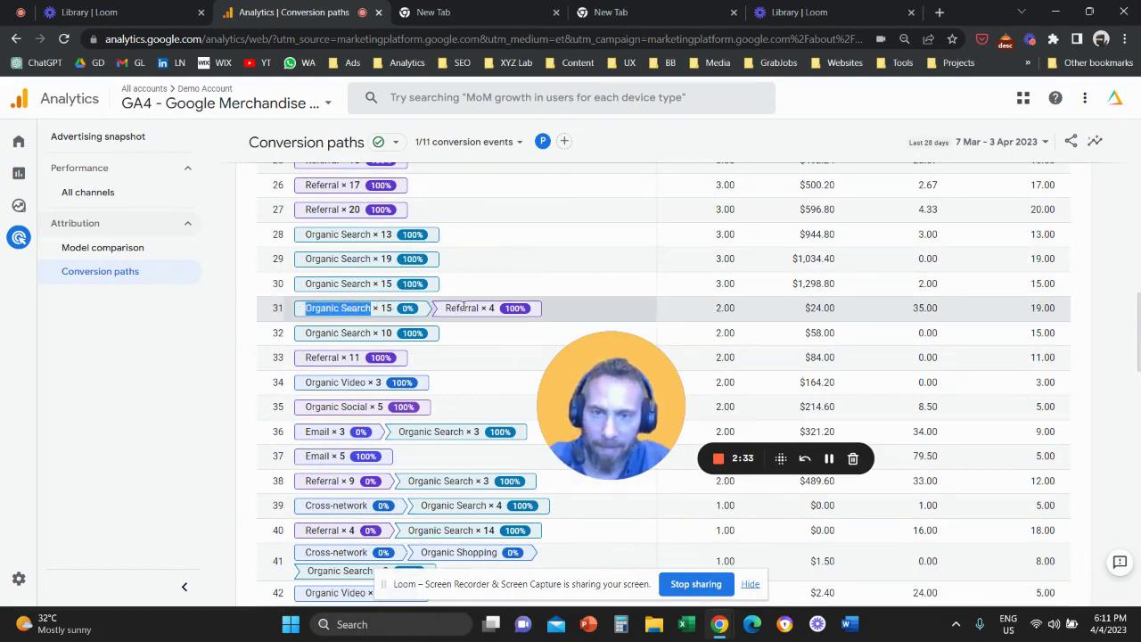
left_click(375, 307)
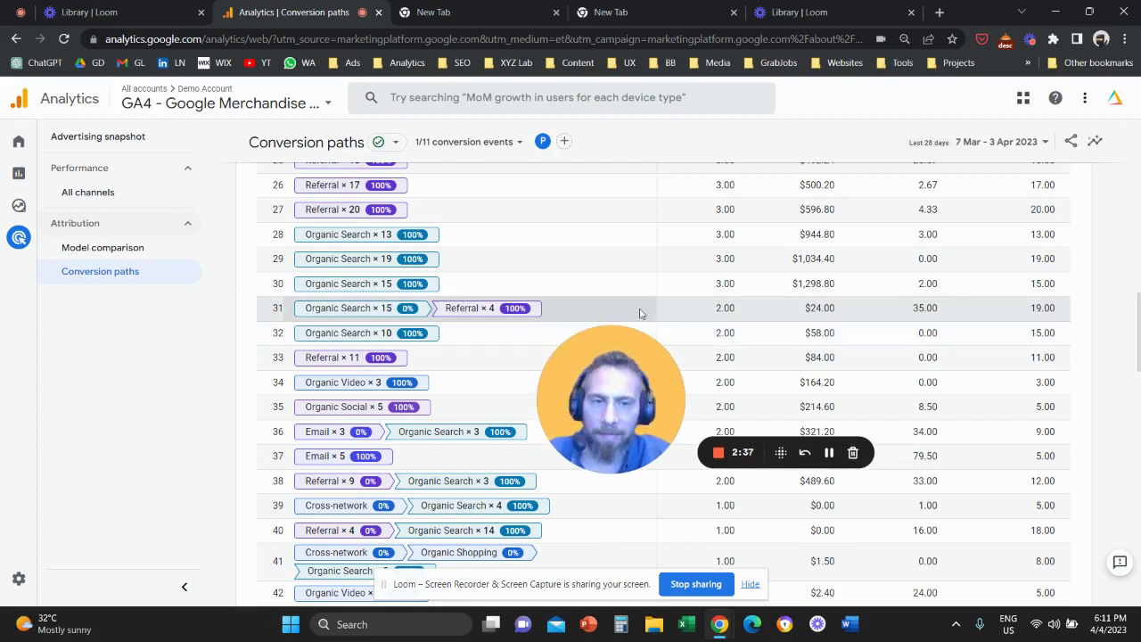
double_click(725, 307)
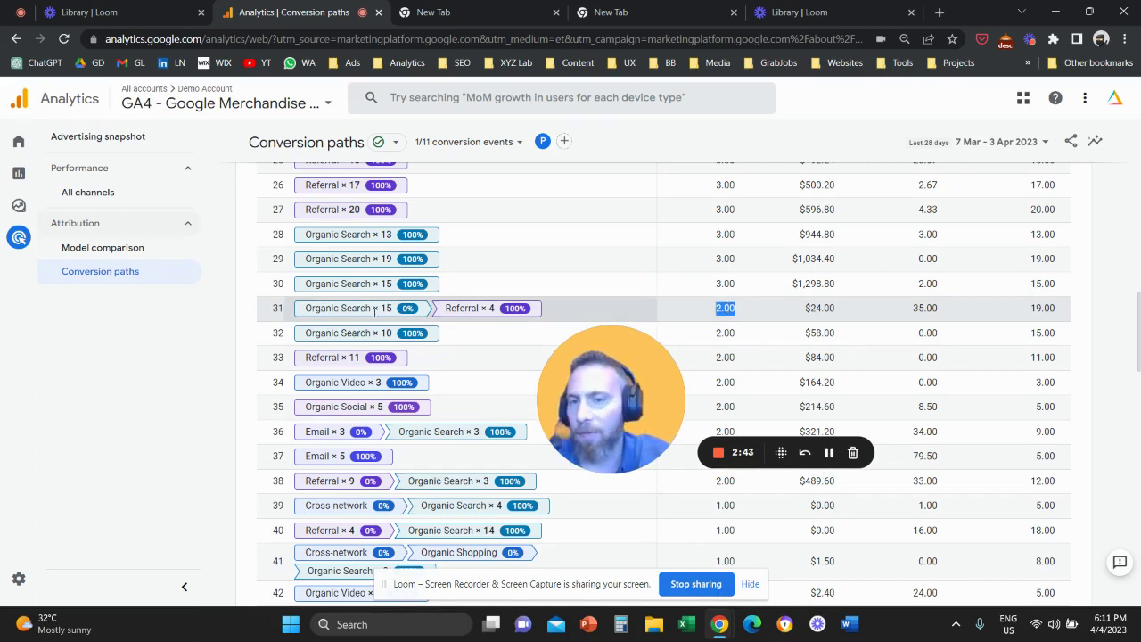
left_click_drag(366, 305, 504, 310)
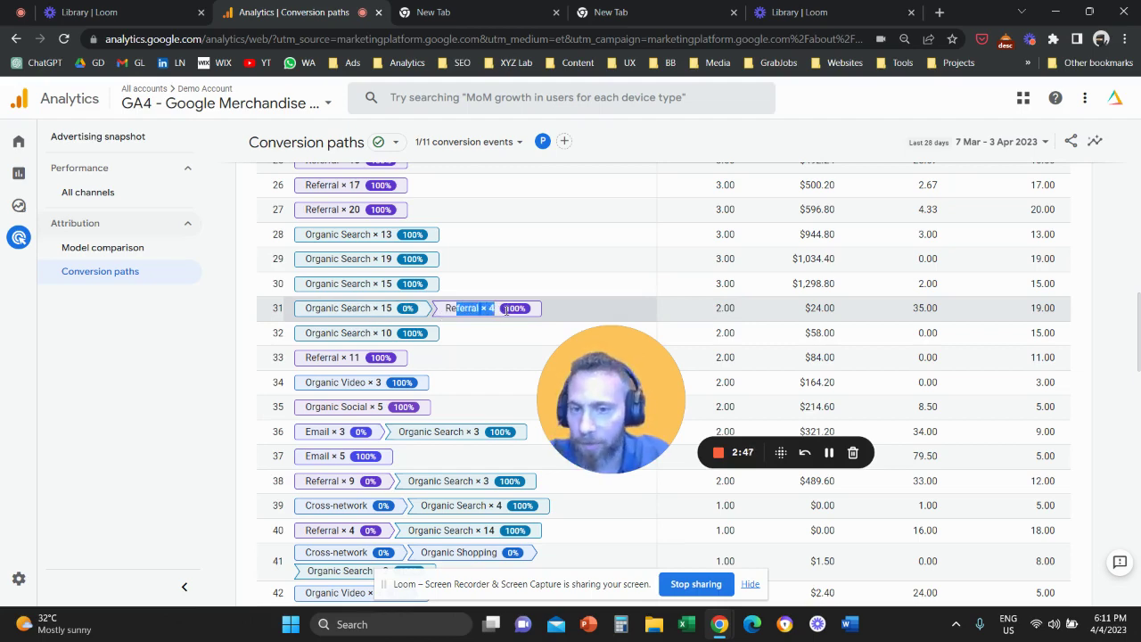
scroll(499, 403, "down", 2)
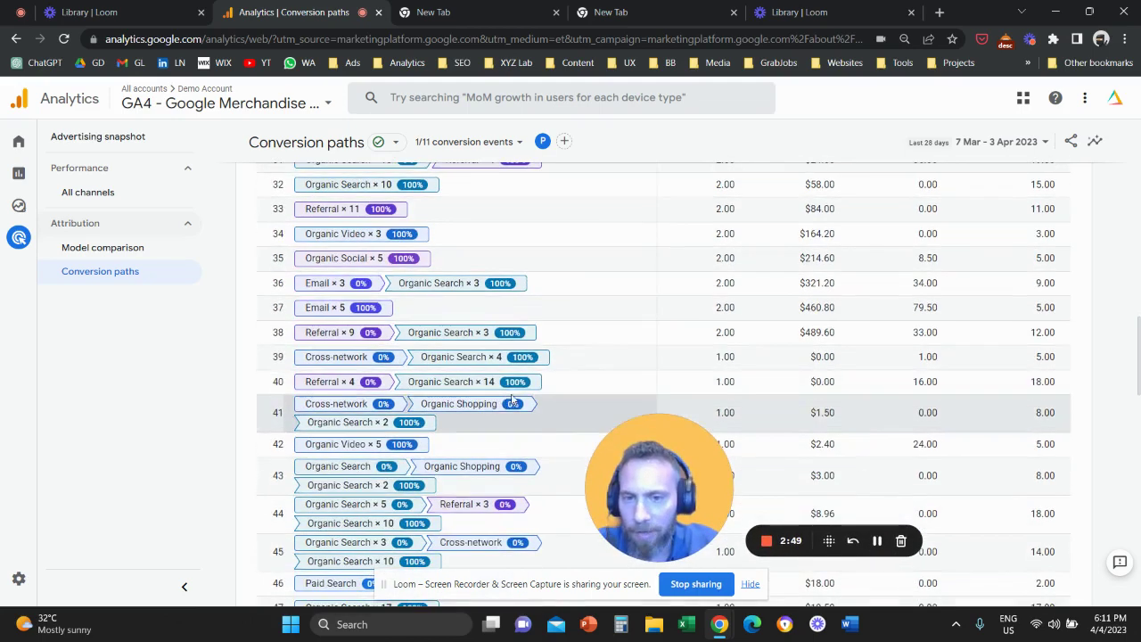
double_click(277, 381)
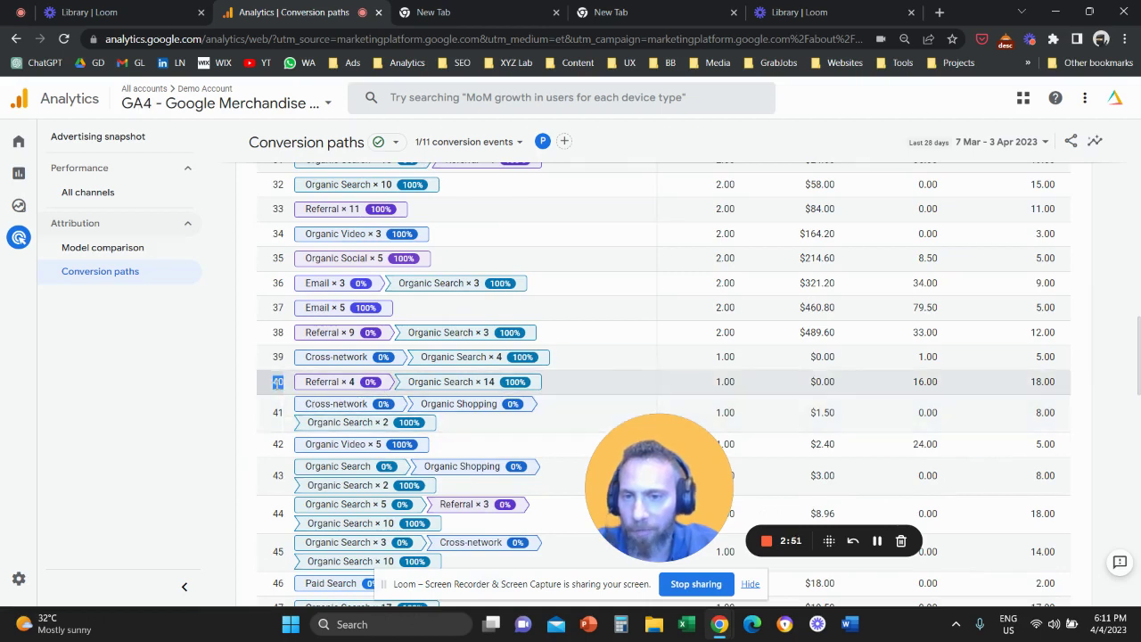
double_click(725, 381)
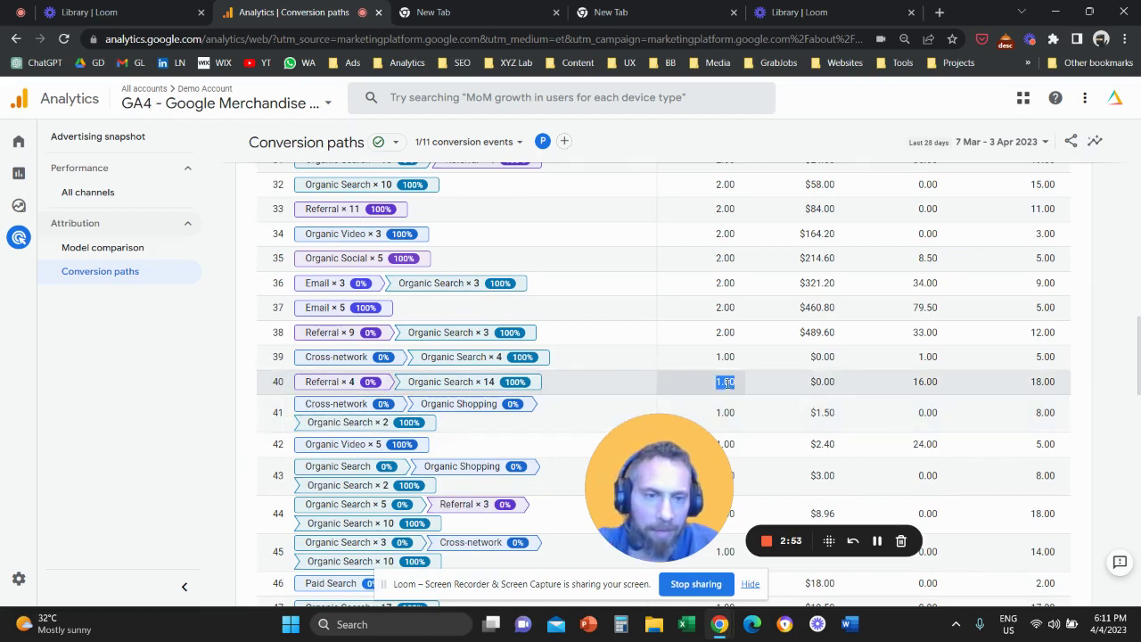
left_click(334, 396)
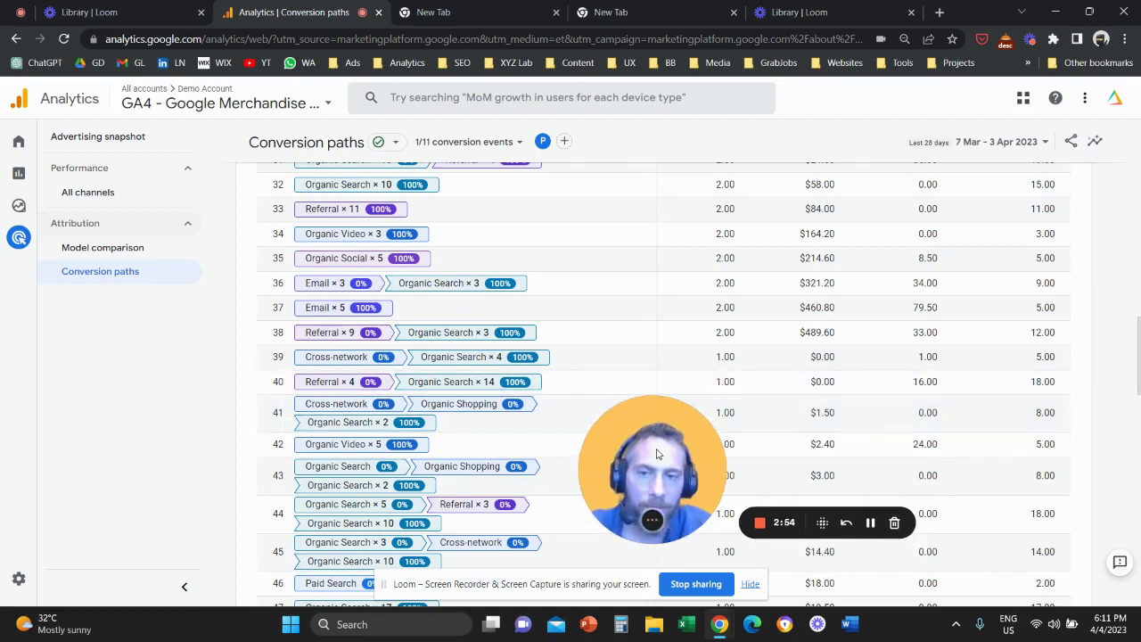
double_click(333, 381)
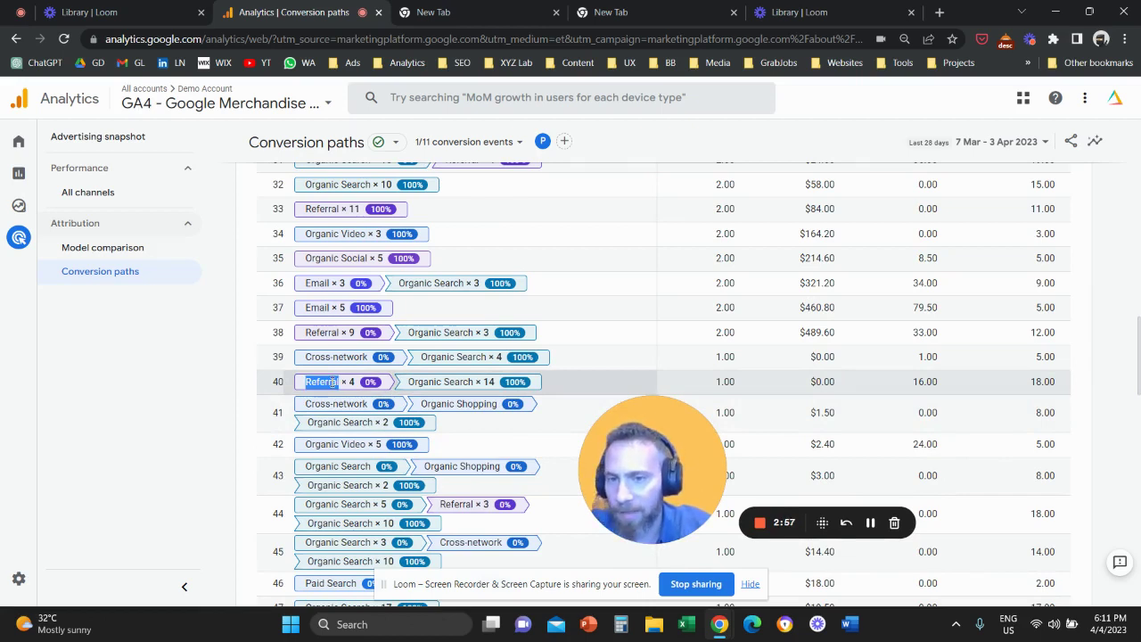
left_click_drag(446, 381, 506, 383)
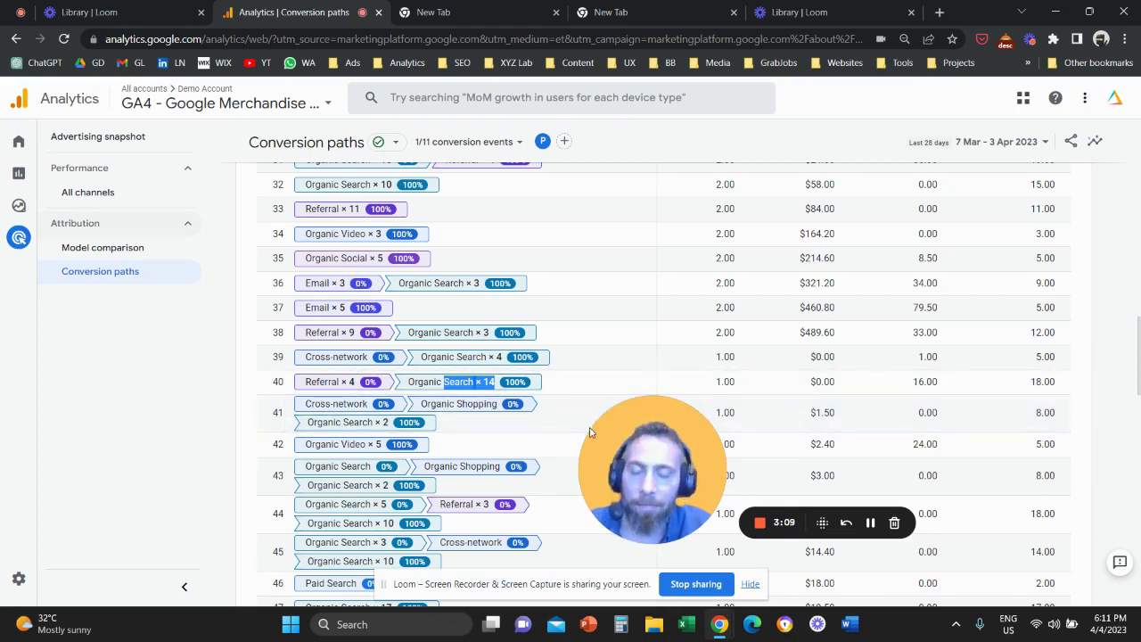
left_click_drag(642, 446, 658, 420)
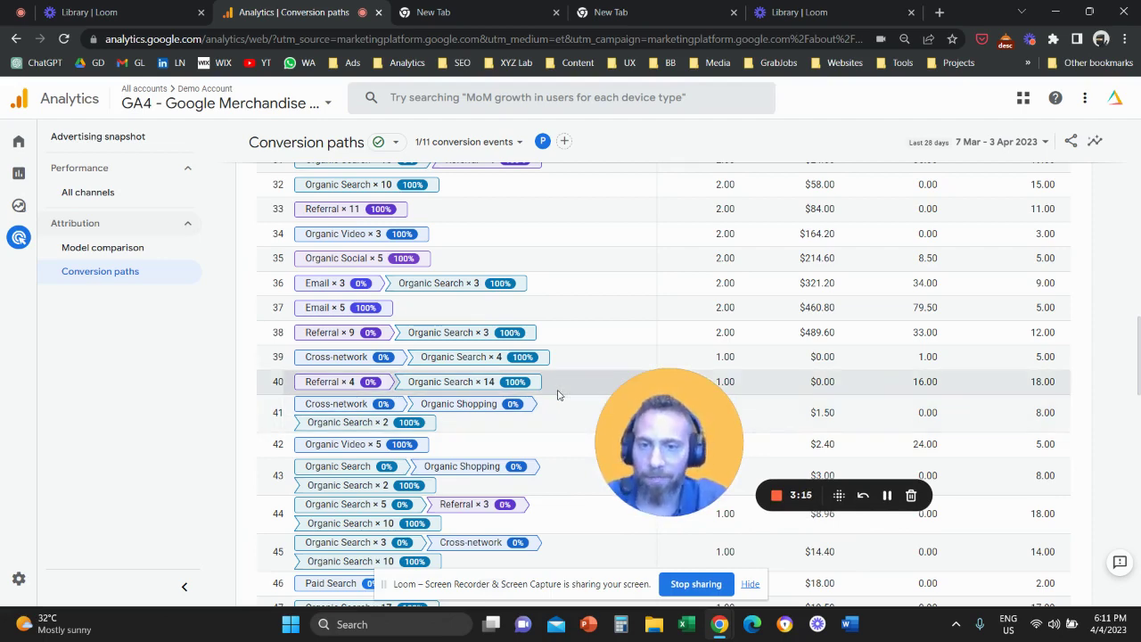
scroll(544, 386, "up", 8)
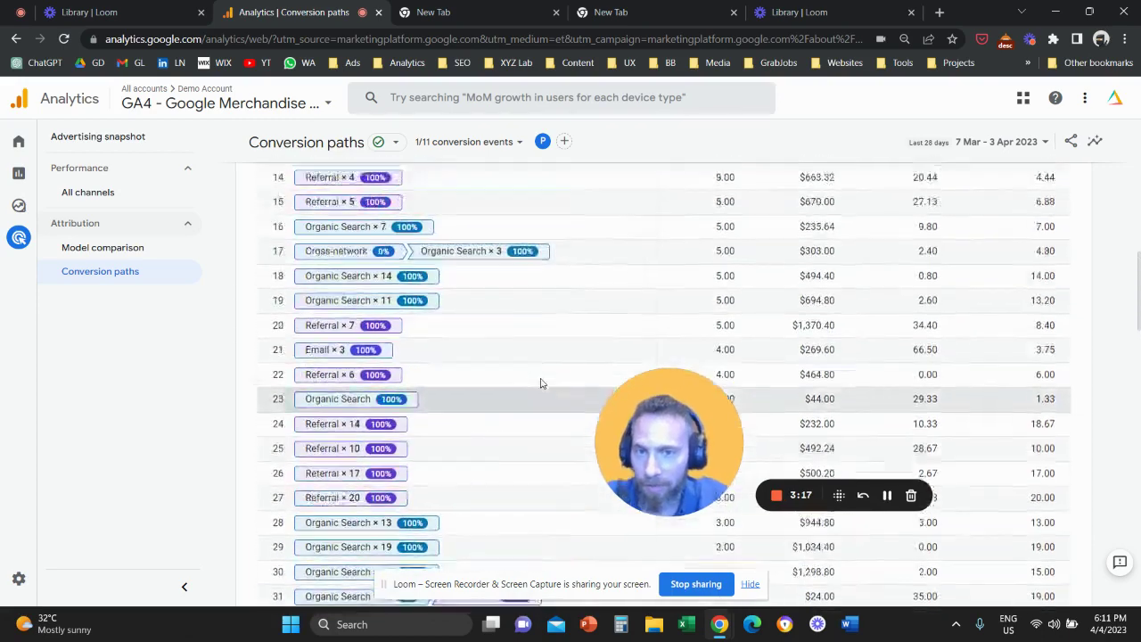
scroll(535, 379, "up", 3)
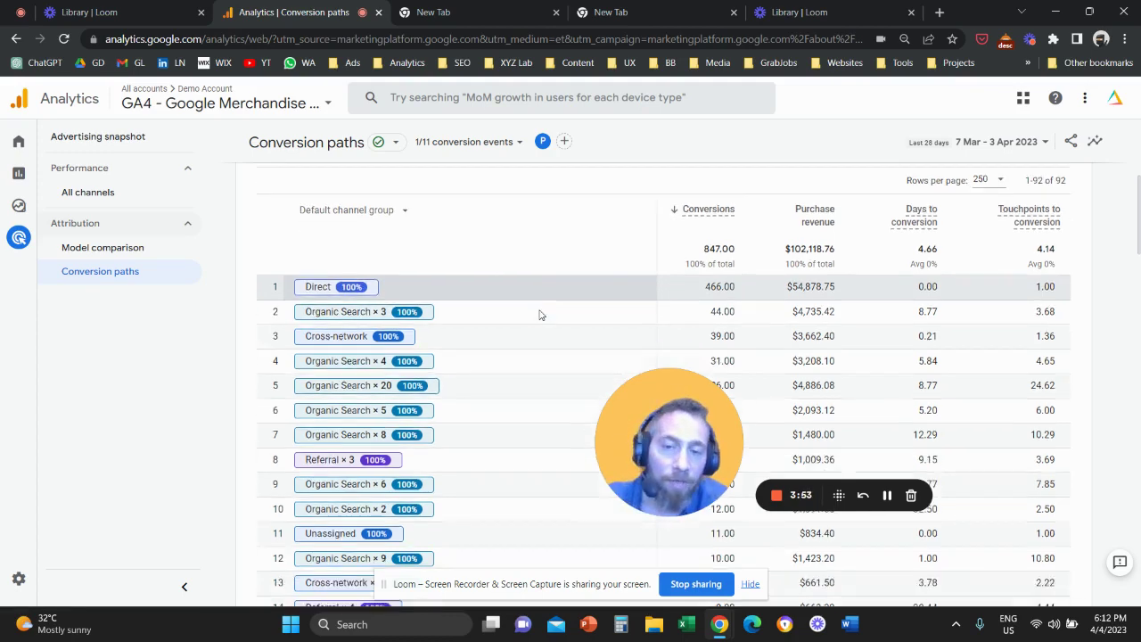
scroll(544, 317, "down", 4)
scroll(559, 320, "down", 6)
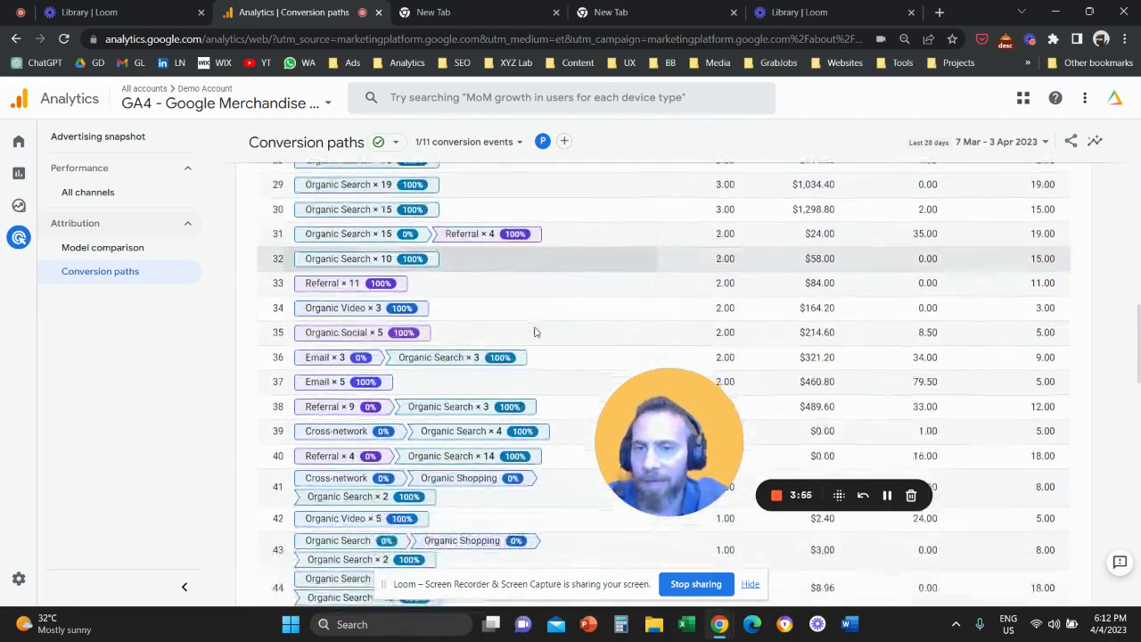
scroll(541, 344, "down", 3)
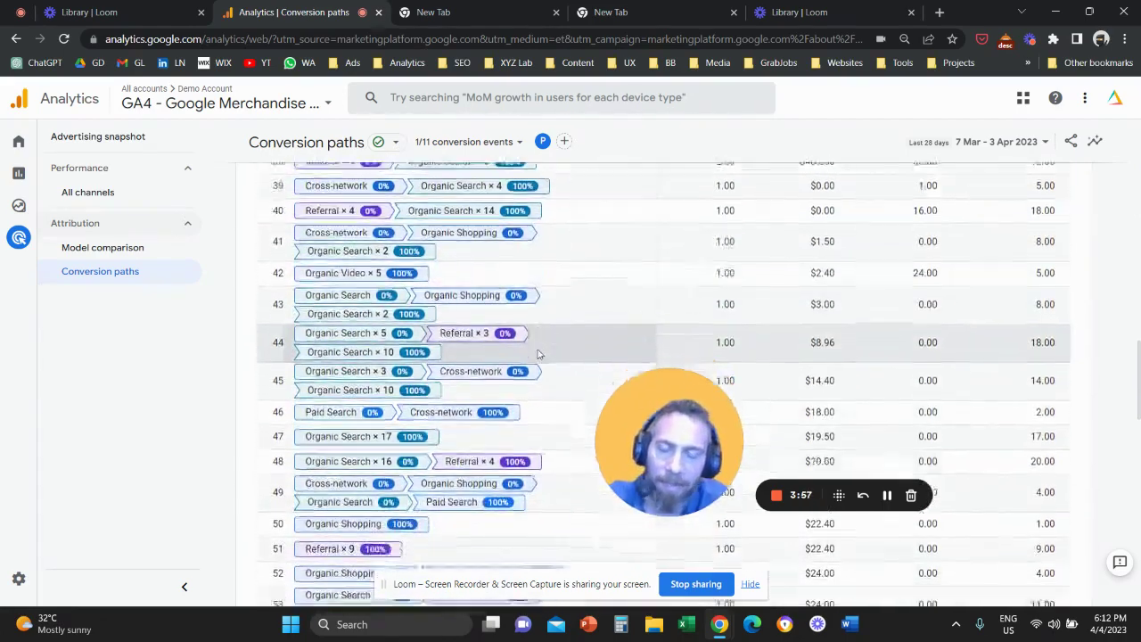
scroll(531, 356, "down", 1)
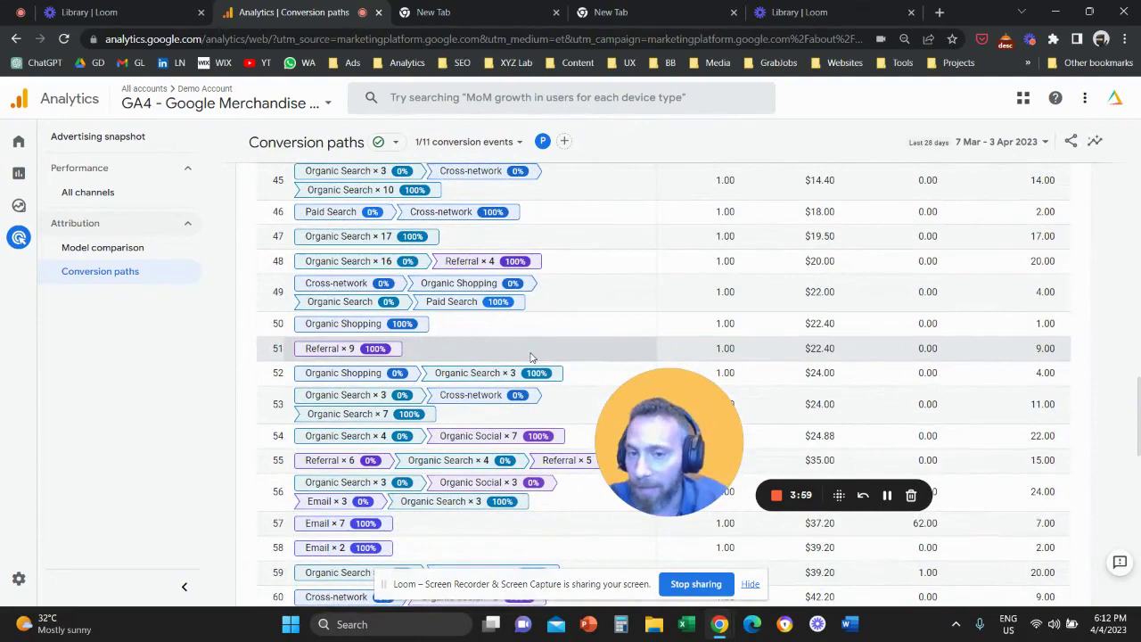
scroll(529, 359, "down", 1)
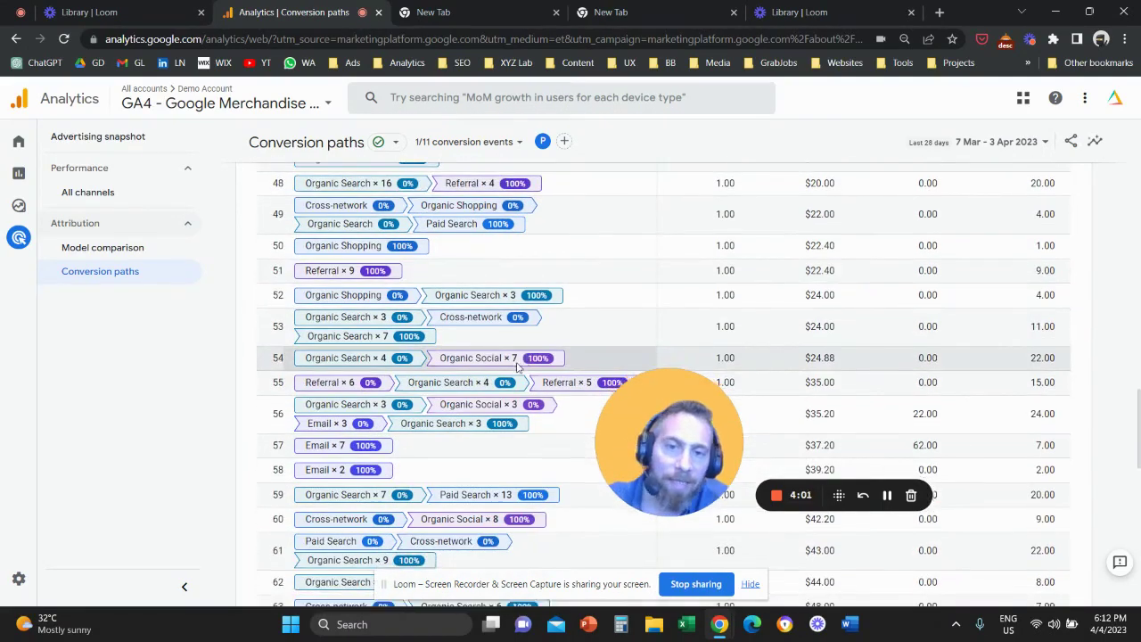
scroll(517, 366, "down", 3)
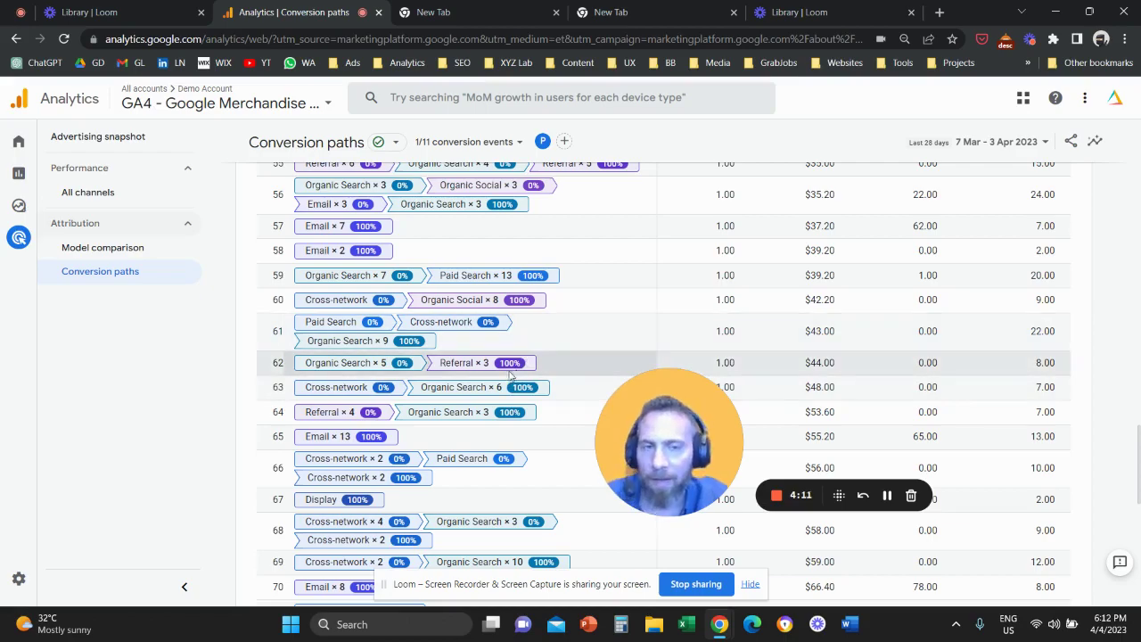
scroll(508, 382, "up", 7)
scroll(501, 379, "up", 10)
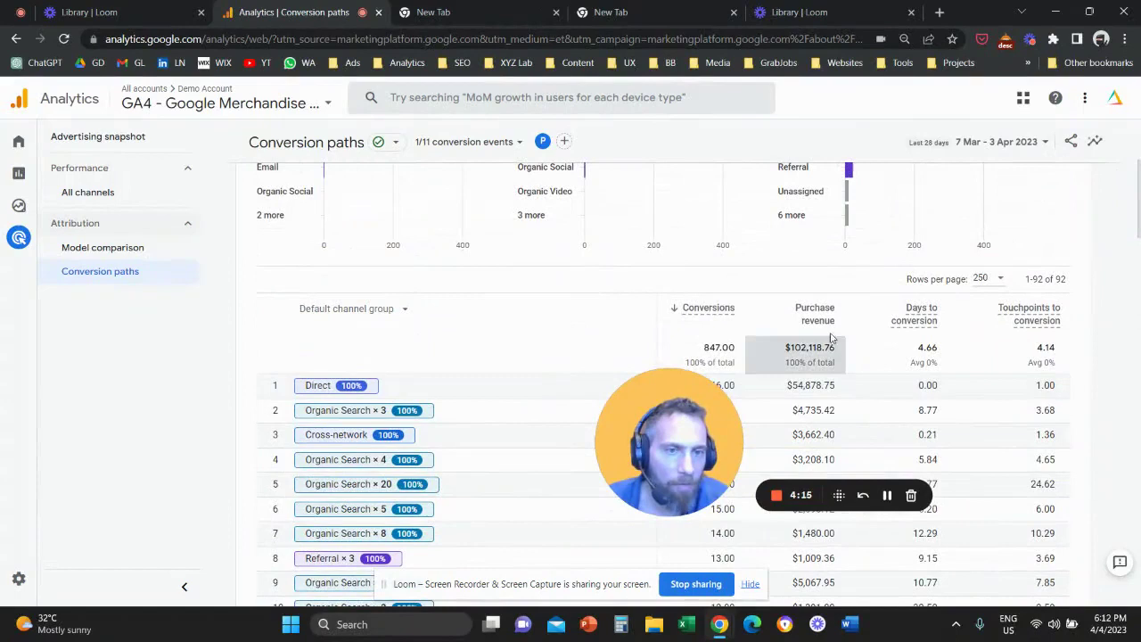
left_click_drag(886, 312, 924, 347)
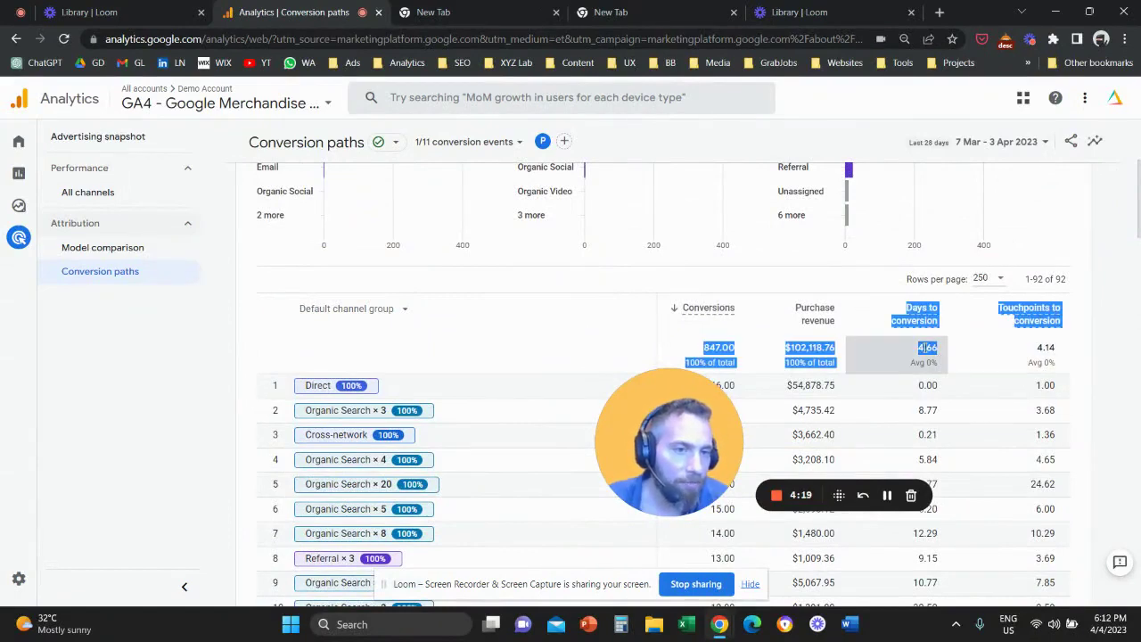
double_click(926, 348)
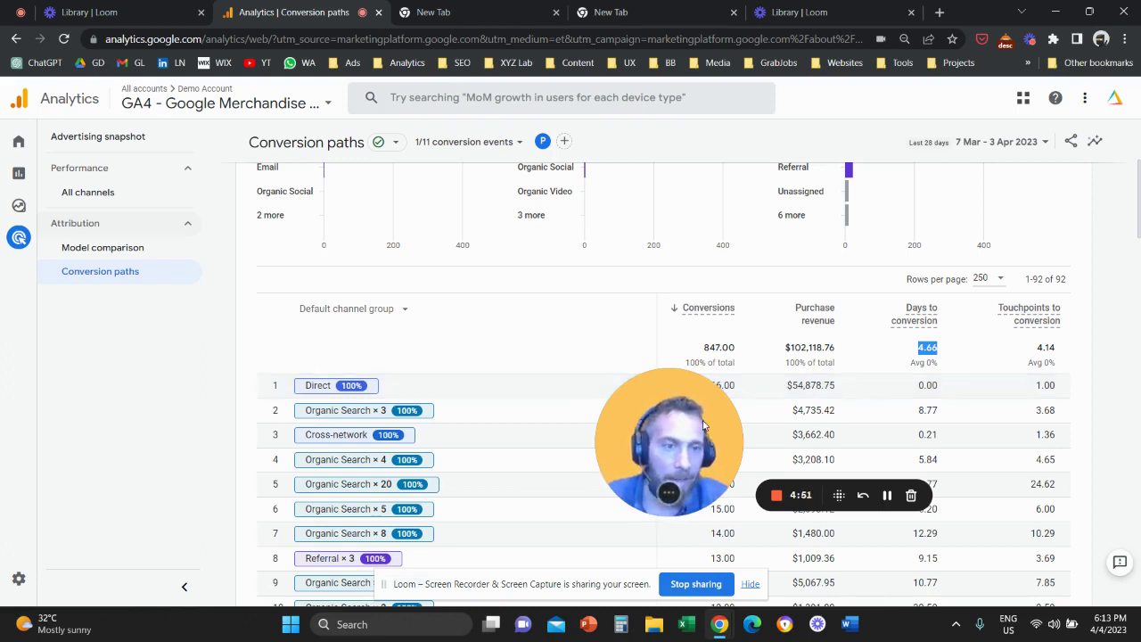
left_click_drag(731, 406, 972, 294)
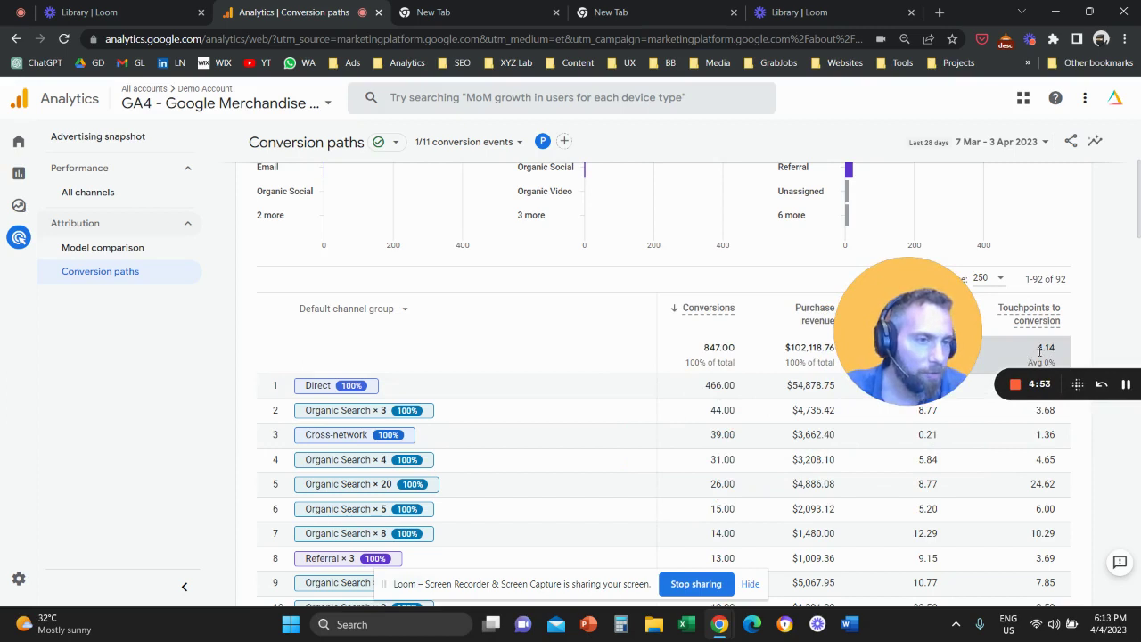
double_click(1046, 347)
left_click(948, 346)
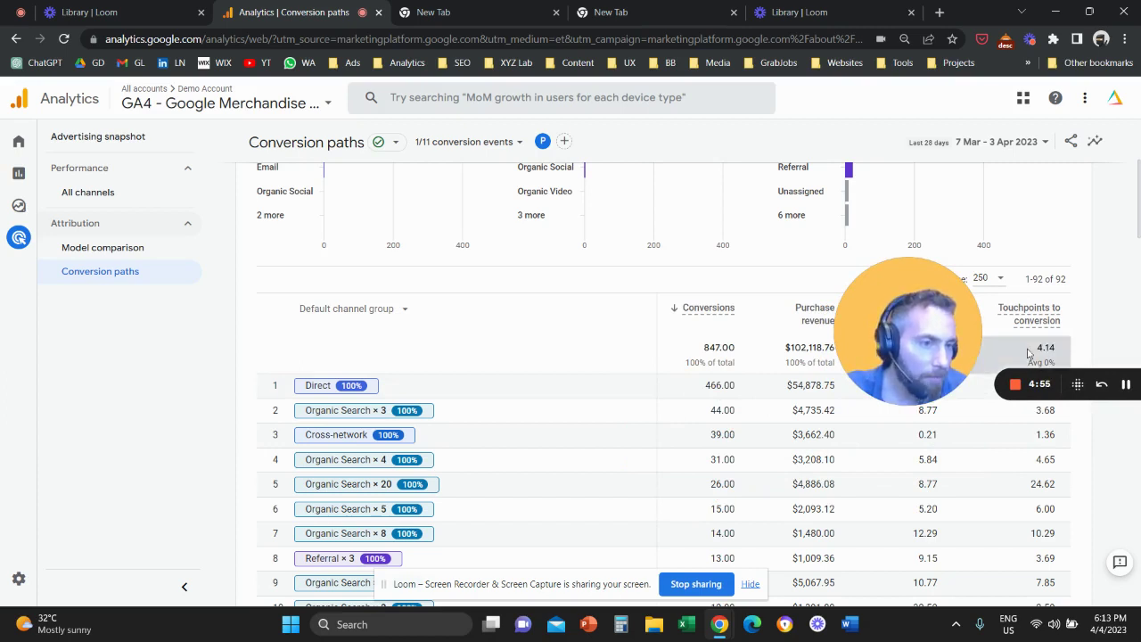
left_click_drag(943, 346, 894, 359)
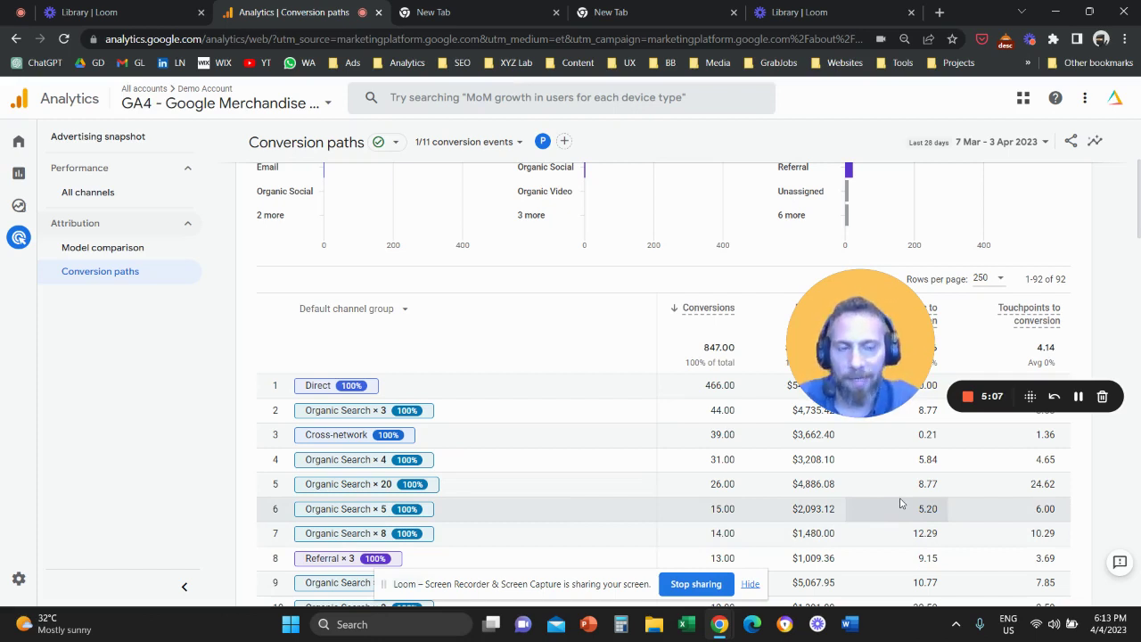
mouse_move(884, 324)
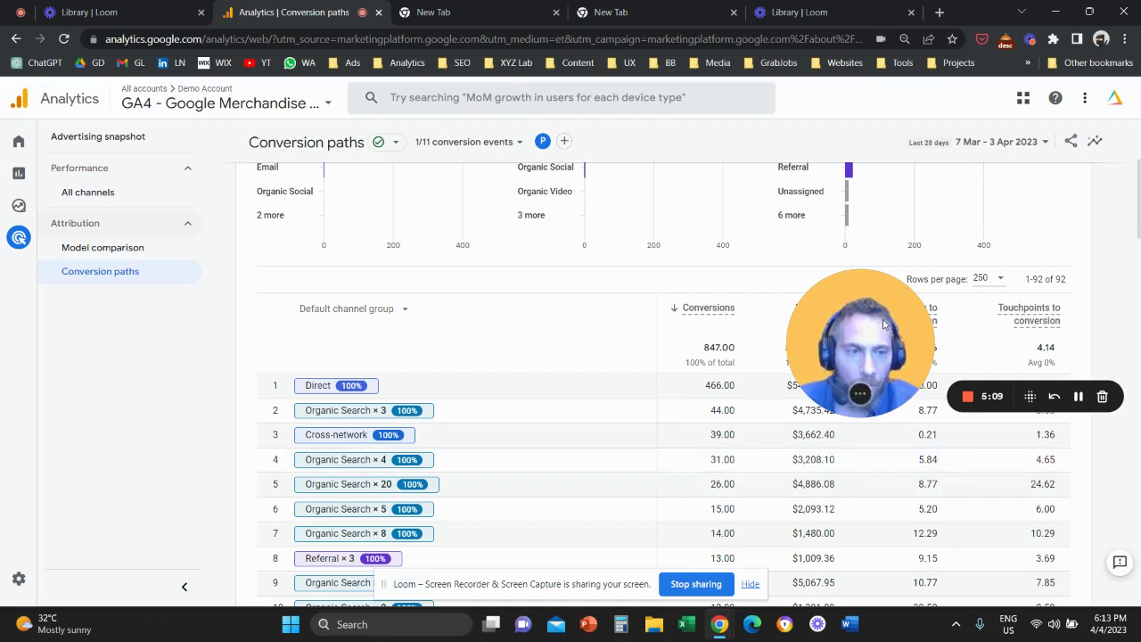
left_click_drag(883, 324, 574, 355)
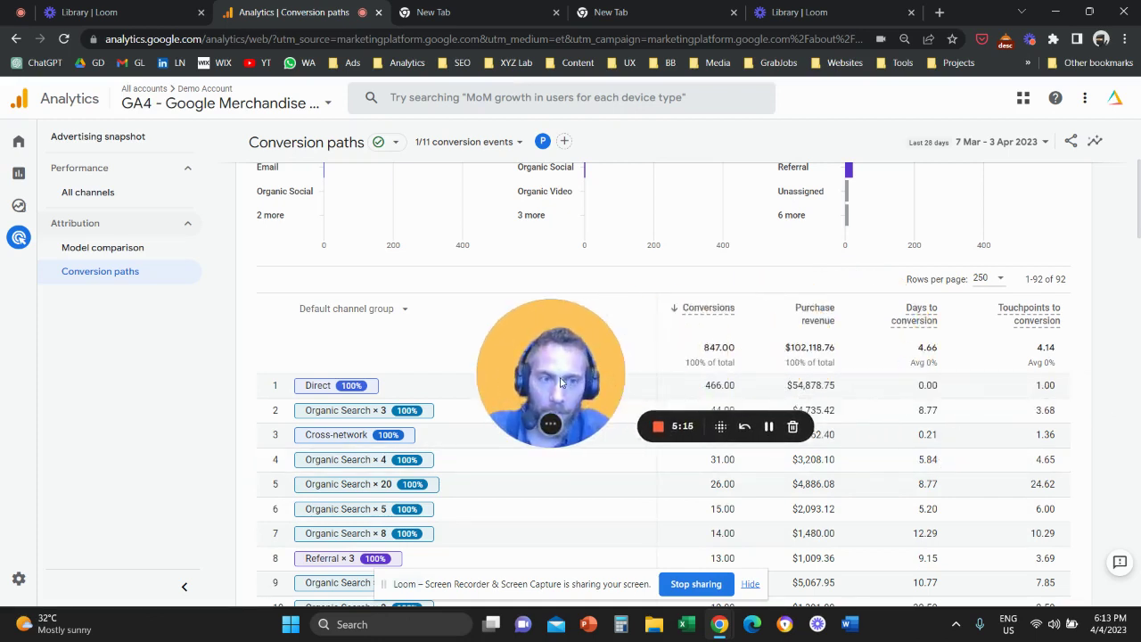
left_click_drag(562, 381, 585, 427)
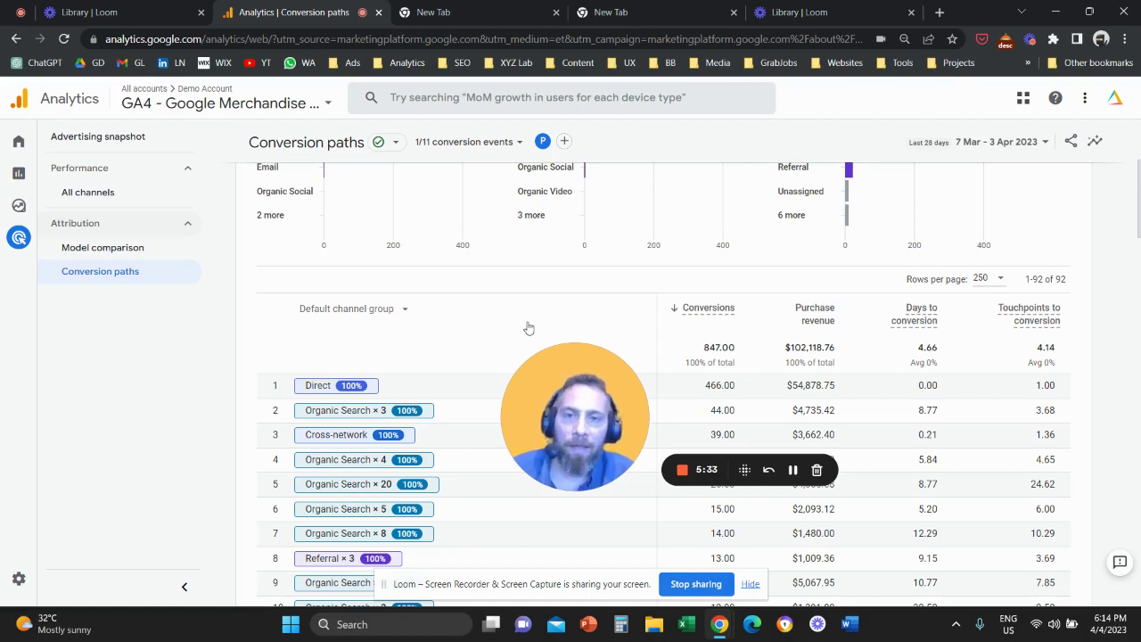
left_click_drag(585, 414, 560, 364)
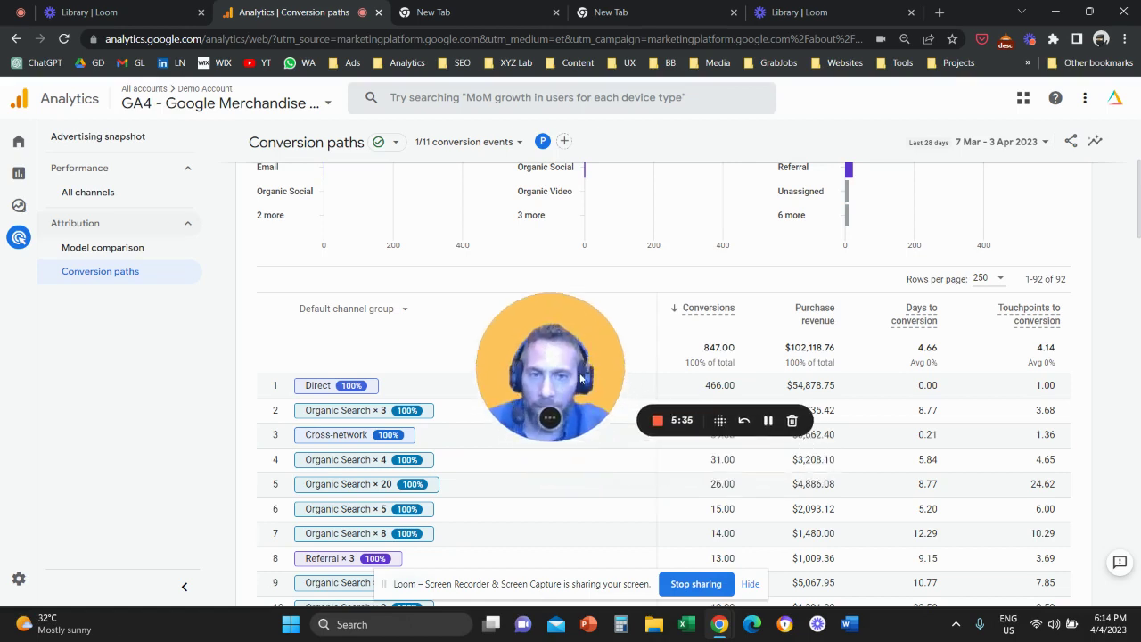